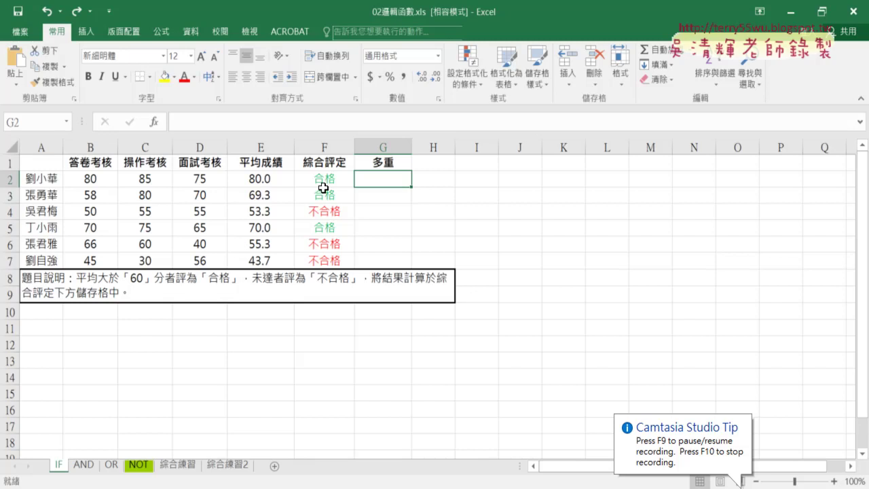
Select the 綜合評定 results F2:F7 and look through the conditional formatting and fill colour options without changing anything.
left_click_drag(323, 186, 323, 259)
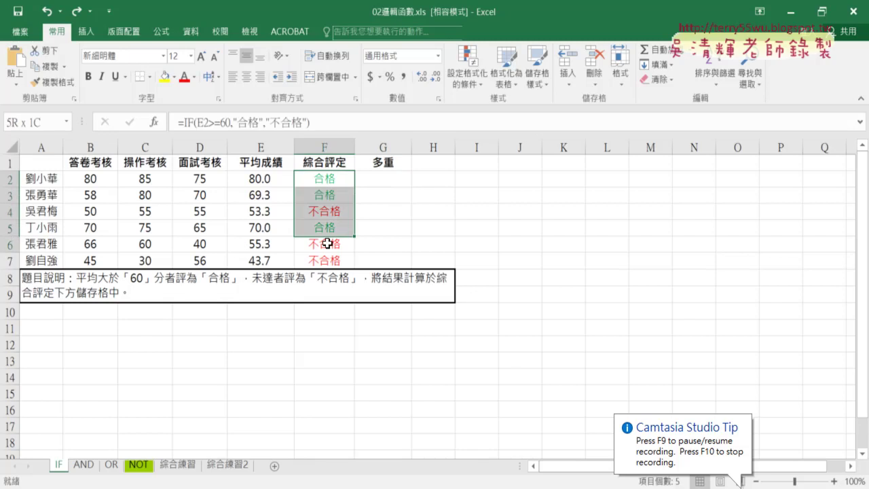
left_click(459, 90)
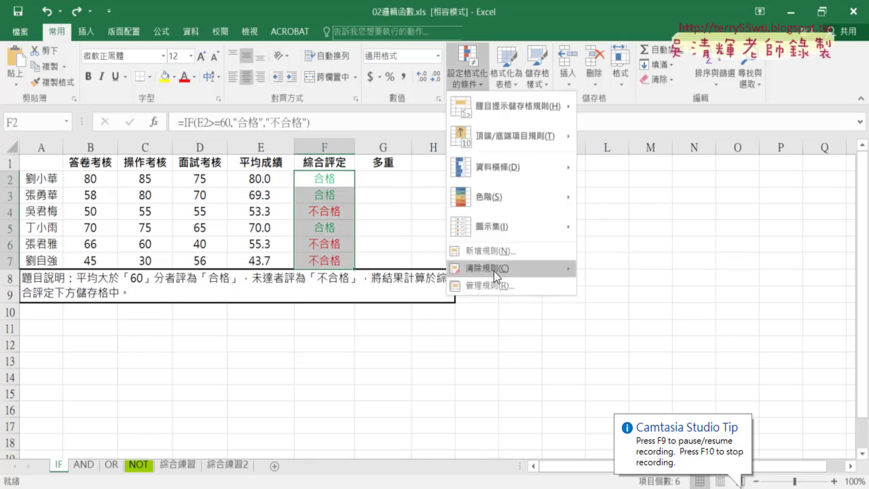
left_click(361, 225)
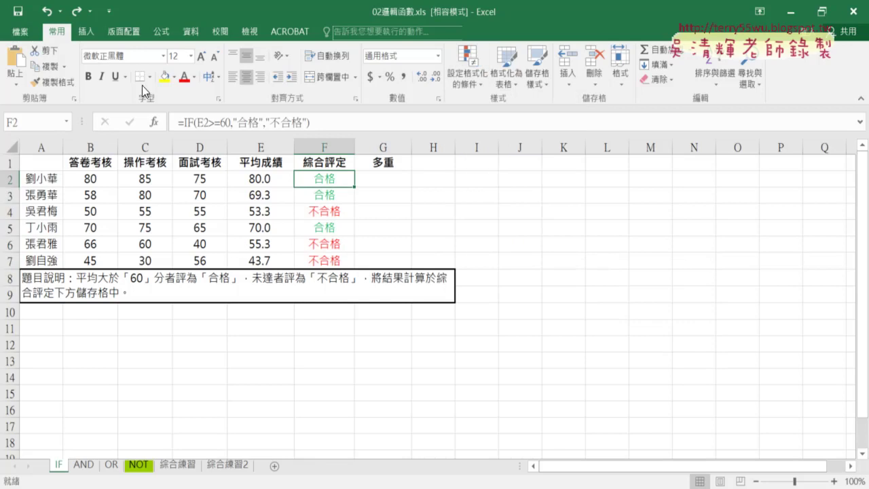
left_click(174, 77)
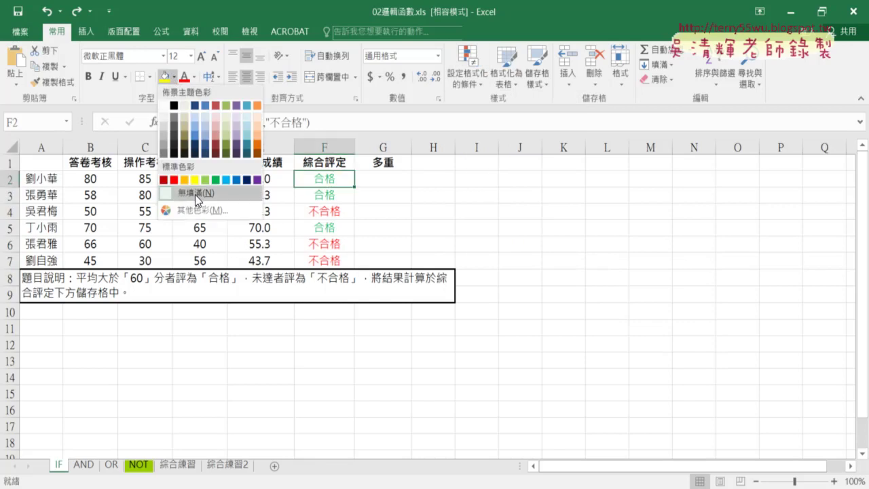
left_click(332, 184)
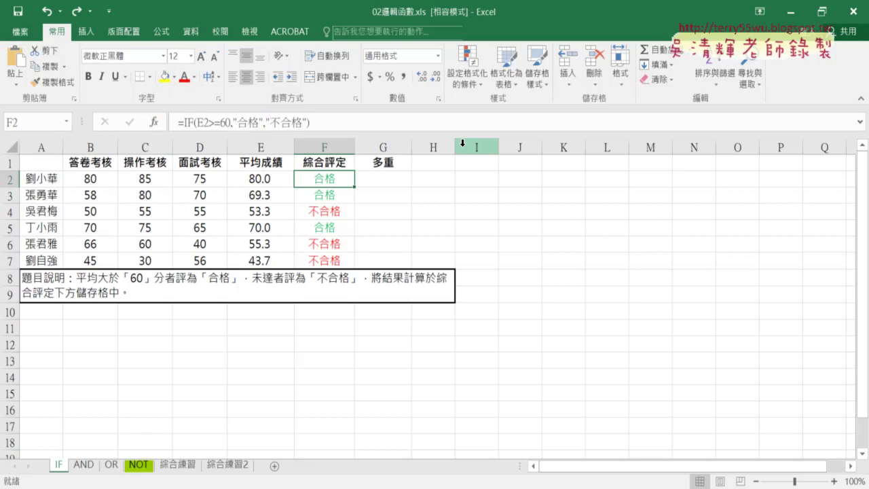
Clear all conditional formatting rules from the entire sheet.
left_click(479, 84)
mouse_move(496, 269)
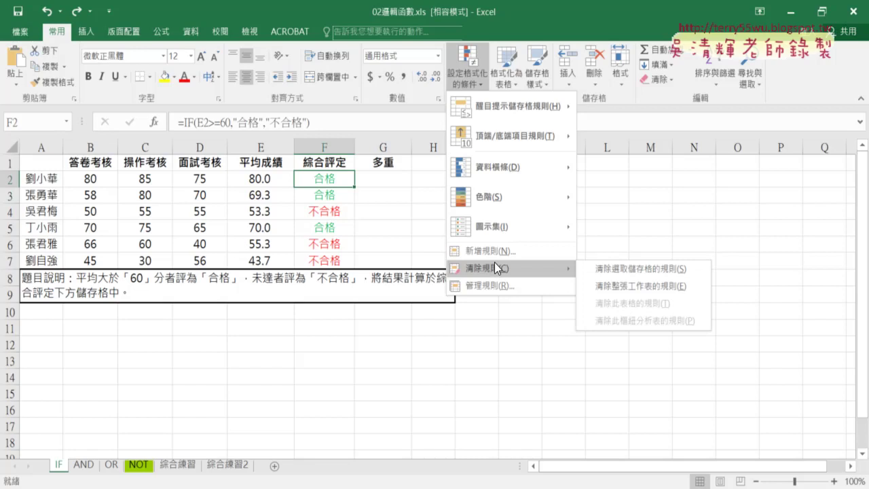
left_click_drag(513, 248, 506, 272)
left_click_drag(585, 293, 681, 293)
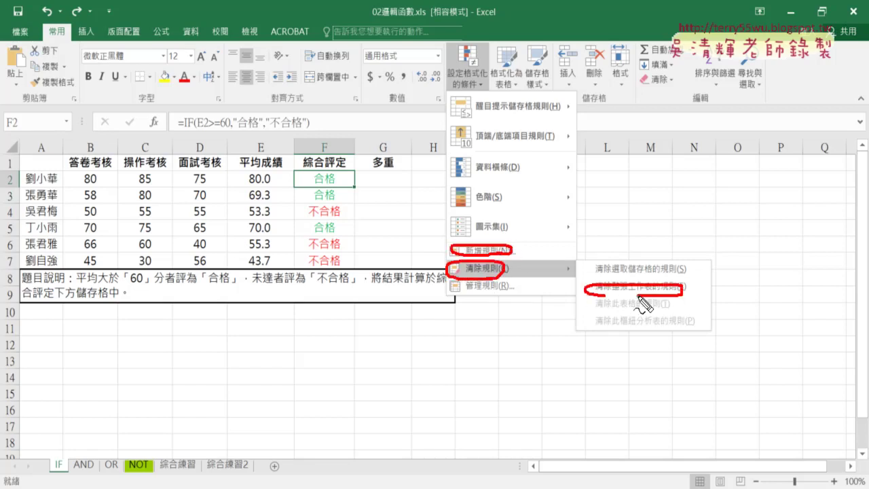
key("Escape")
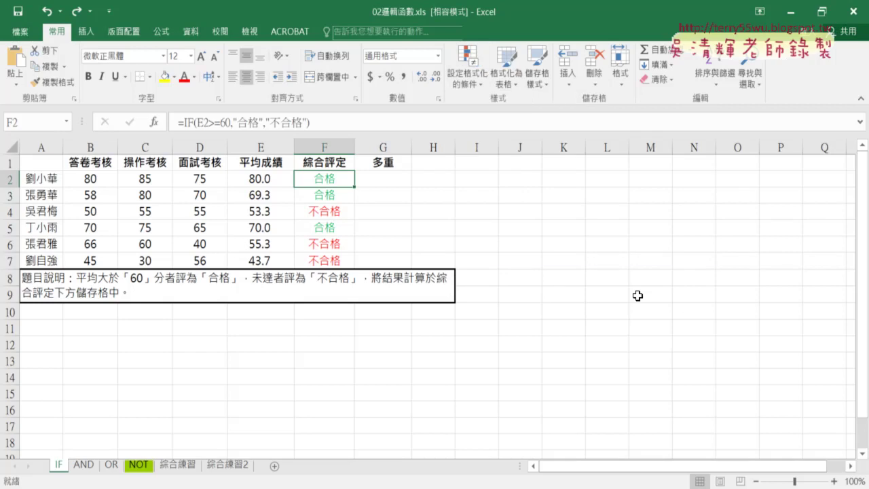
left_click(468, 80)
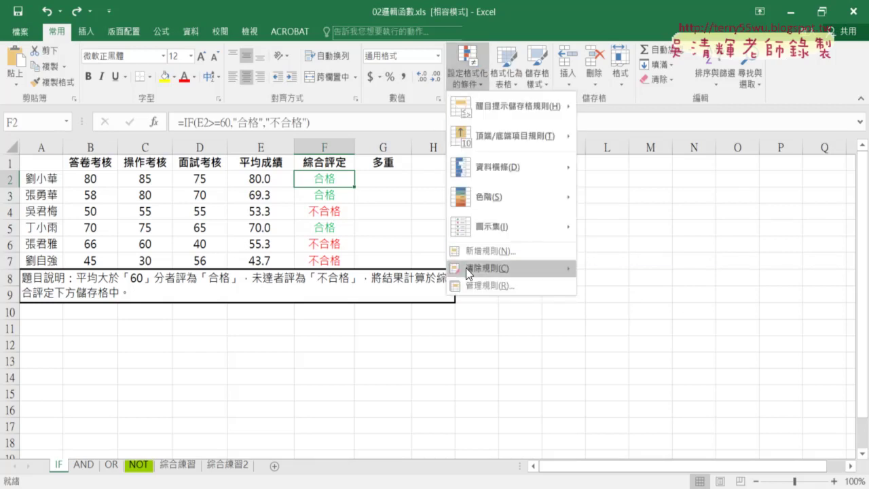
mouse_move(467, 268)
left_click(620, 293)
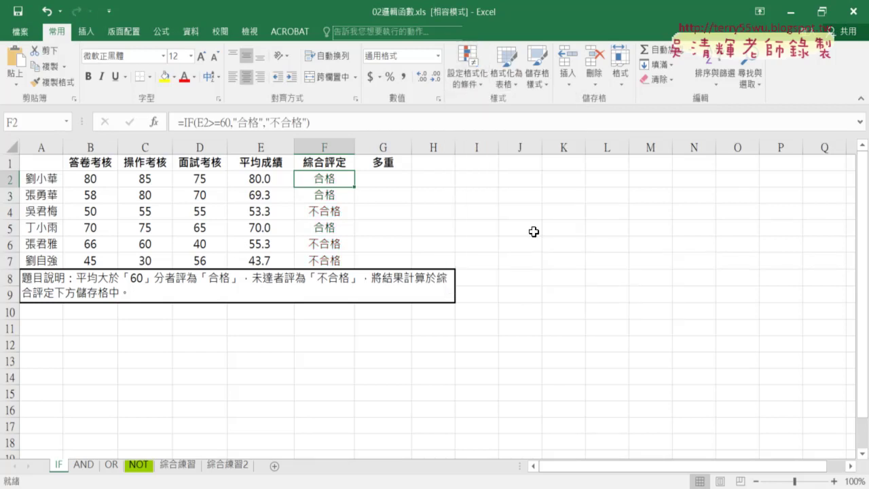
Select F2:F7 and start a new conditional formatting rule of type 'Use a formula to determine which cells to format'.
left_click_drag(331, 180, 333, 260)
left_click(469, 80)
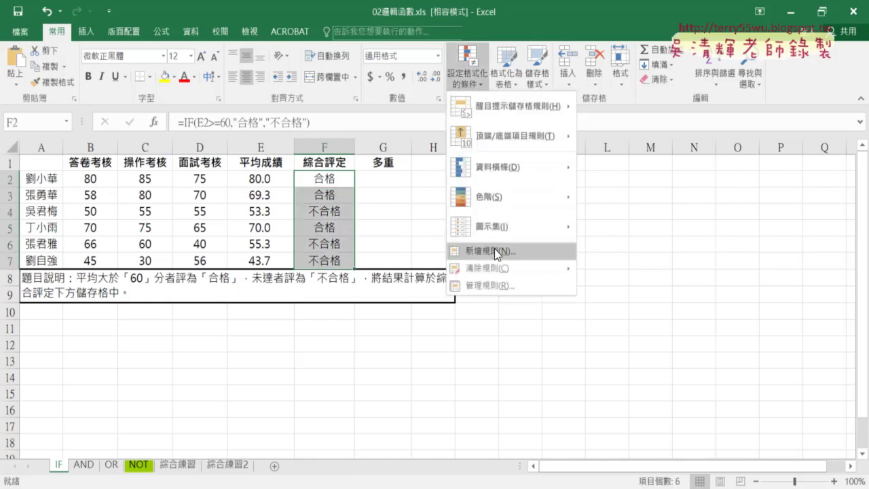
left_click(494, 248)
left_click_drag(443, 22, 511, 38)
left_click(452, 101)
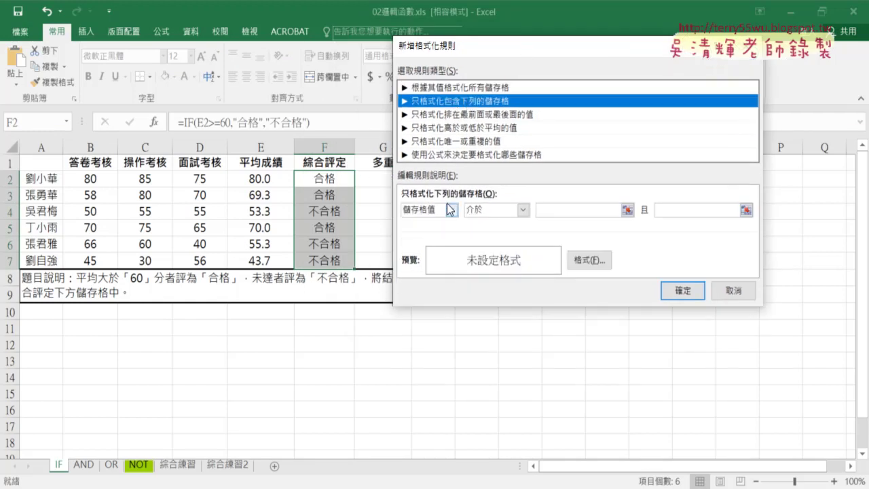
left_click(499, 215)
left_click(493, 252)
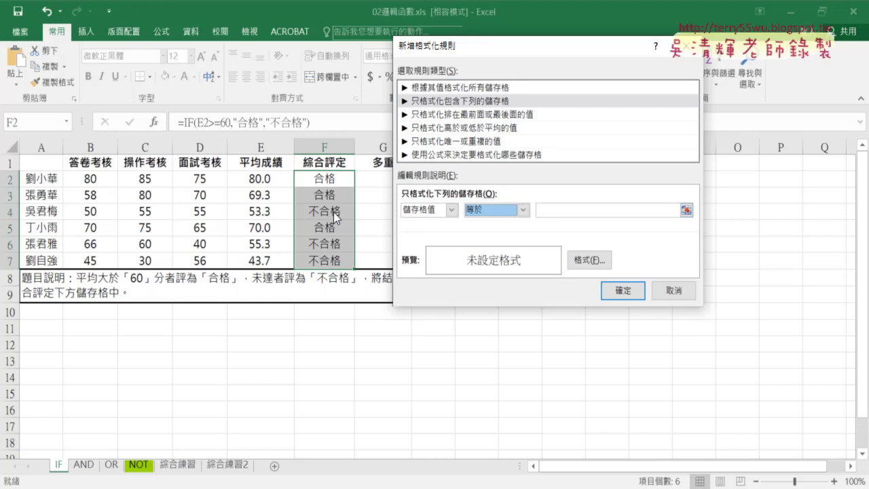
left_click(447, 154)
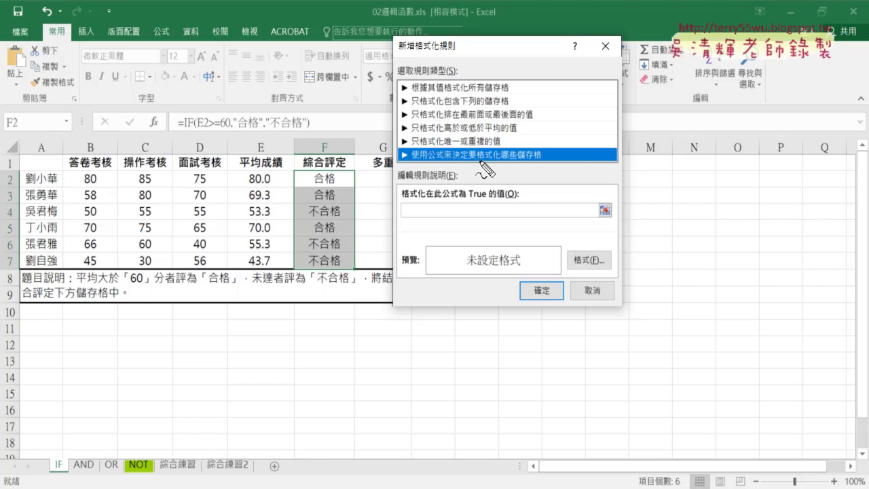
left_click_drag(482, 168, 519, 160)
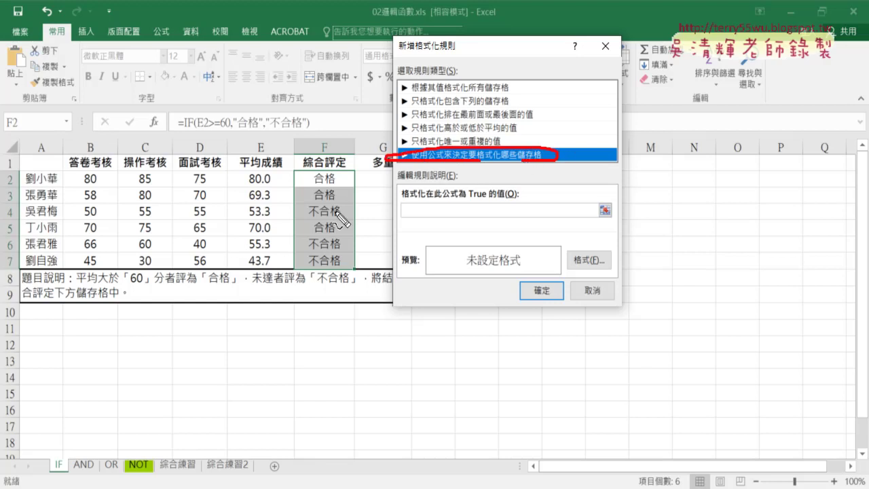
left_click_drag(266, 269, 270, 272)
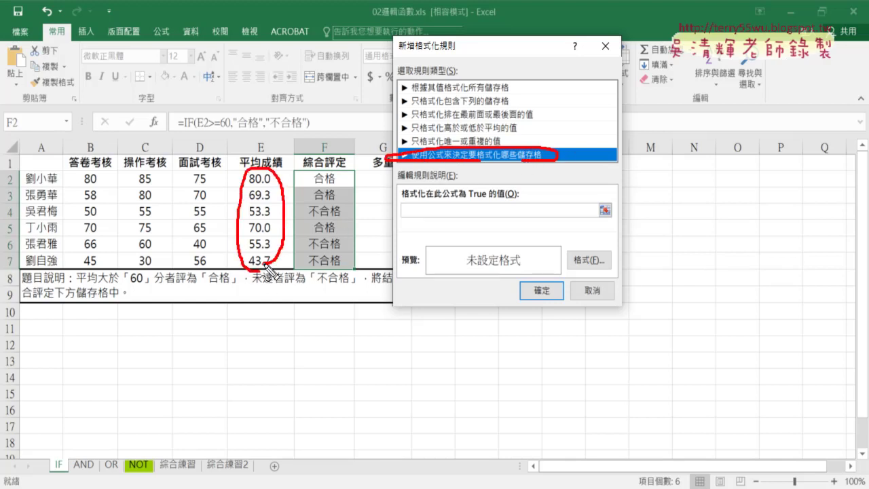
left_click_drag(395, 144, 271, 170)
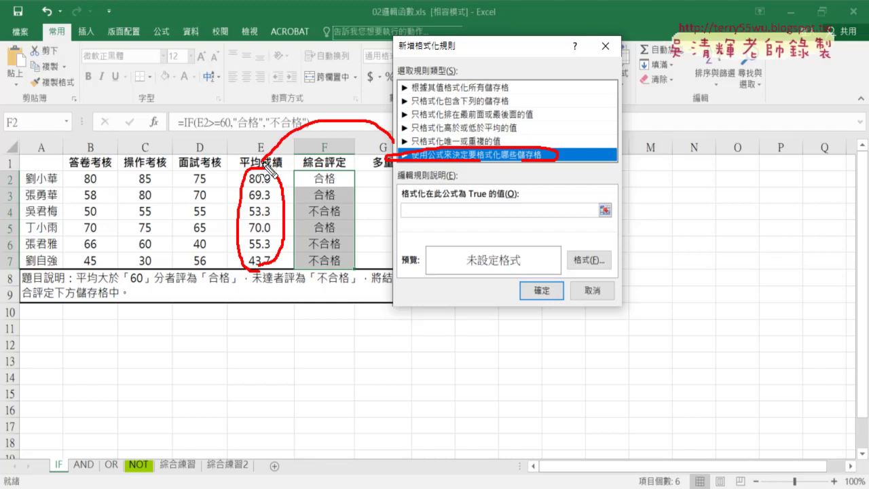
left_click_drag(364, 163, 402, 121)
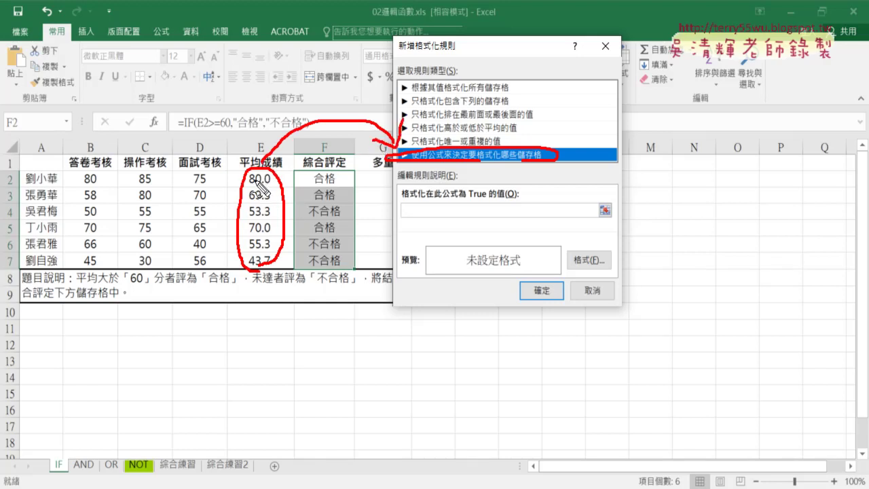
left_click_drag(250, 181, 270, 179)
key("Escape")
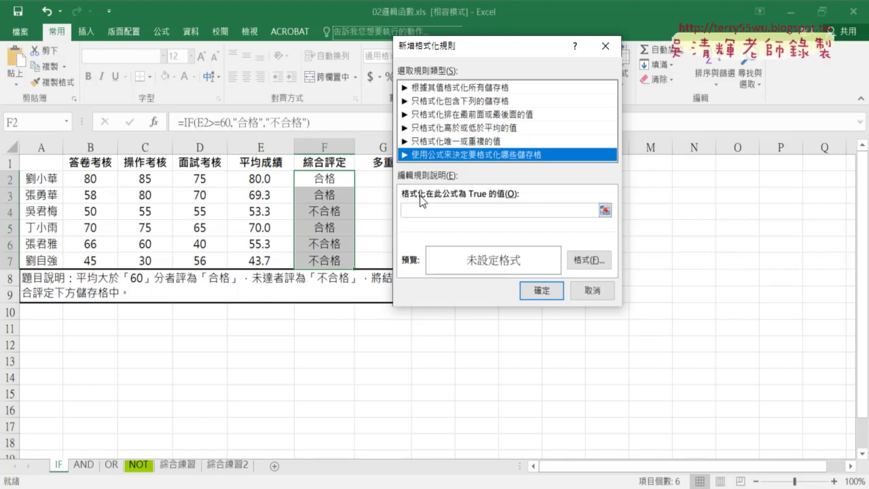
Enter =E2>=60 as the rule's condition formula.
left_click(419, 209)
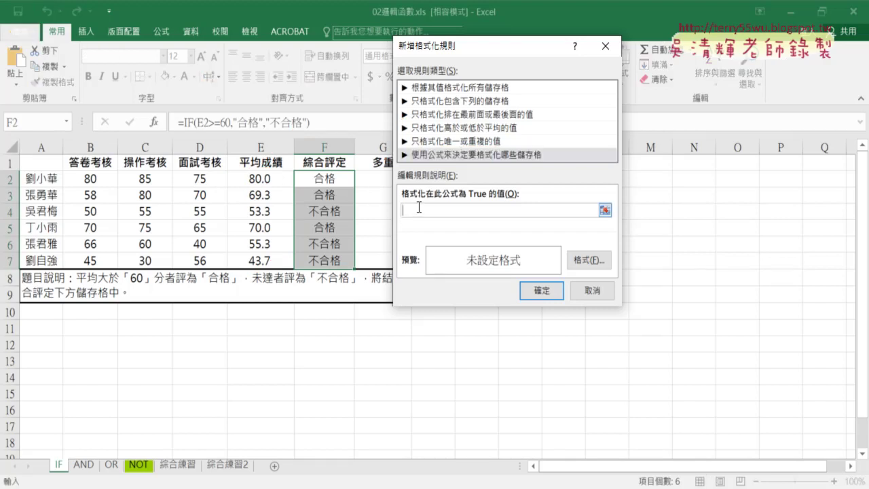
type("=")
type("E2")
type(">=6")
type("0")
Set a green font colour for cells matching the rule.
left_click(592, 262)
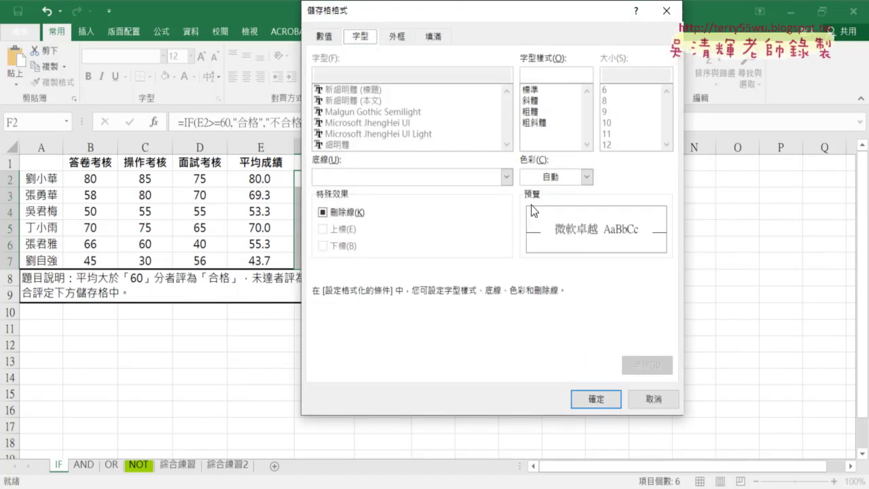
left_click(559, 177)
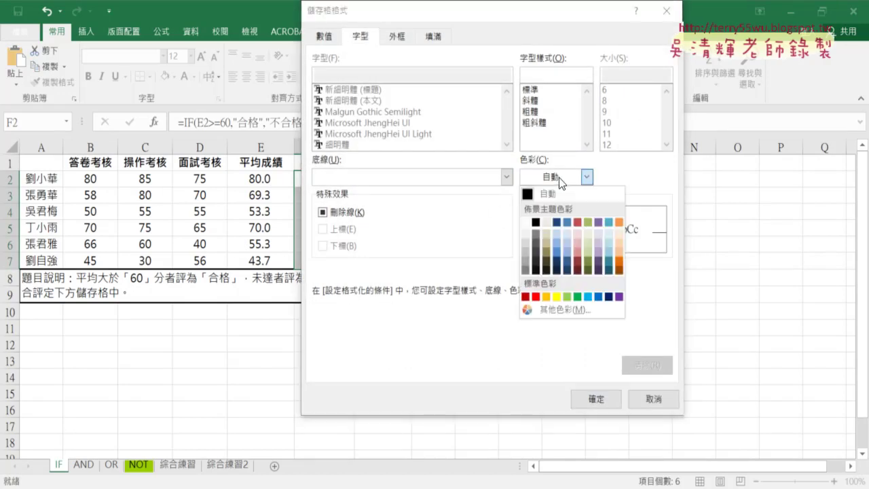
left_click(578, 297)
left_click(596, 399)
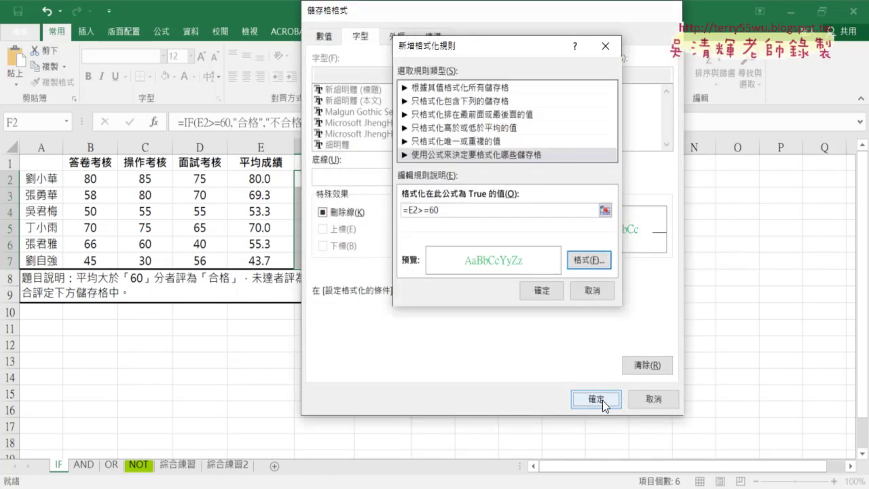
Highlight the condition formula and its E2 reference while annotating the averages and results columns.
left_click(427, 153)
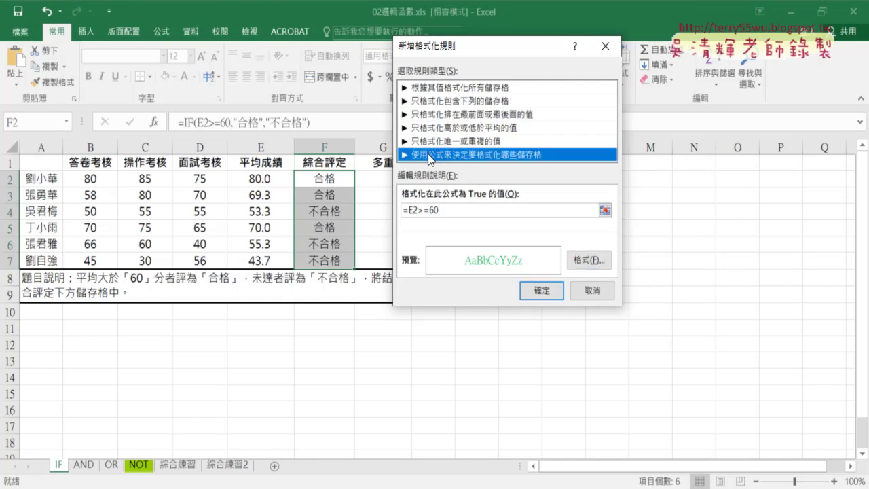
left_click_drag(445, 209, 401, 207)
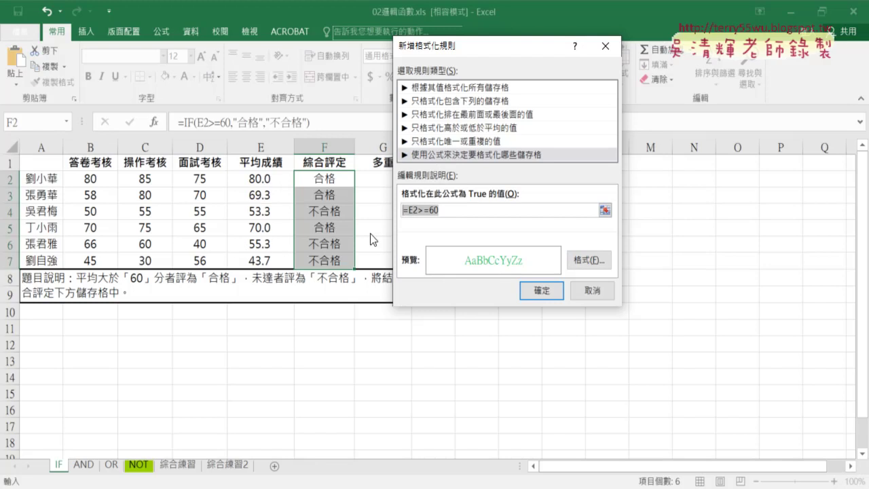
double_click(419, 210)
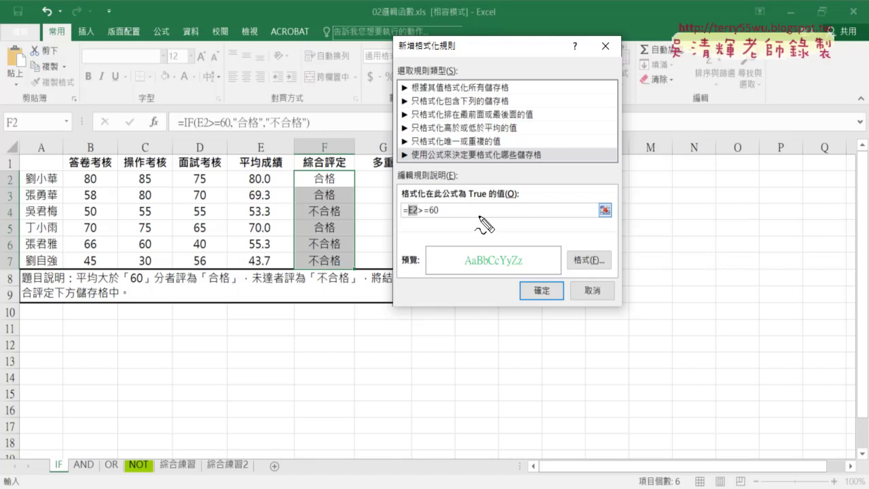
left_click_drag(409, 216, 419, 216)
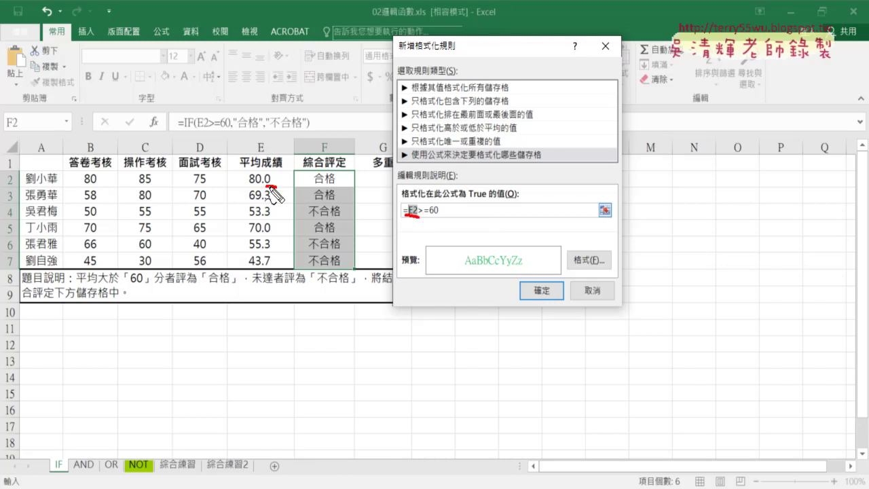
left_click_drag(242, 166, 281, 198)
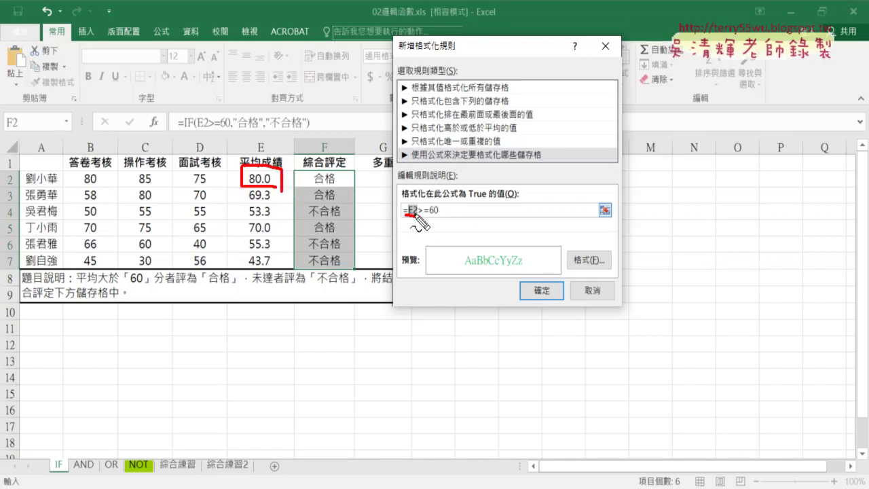
left_click_drag(305, 170, 345, 171)
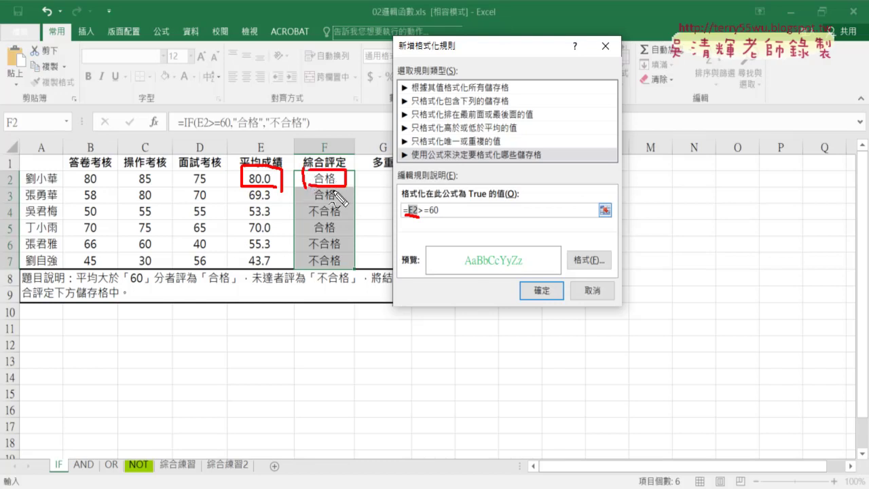
left_click_drag(325, 187, 329, 228)
mouse_move(254, 191)
left_mouse_down()
mouse_move(264, 239)
mouse_move(273, 216)
left_mouse_up()
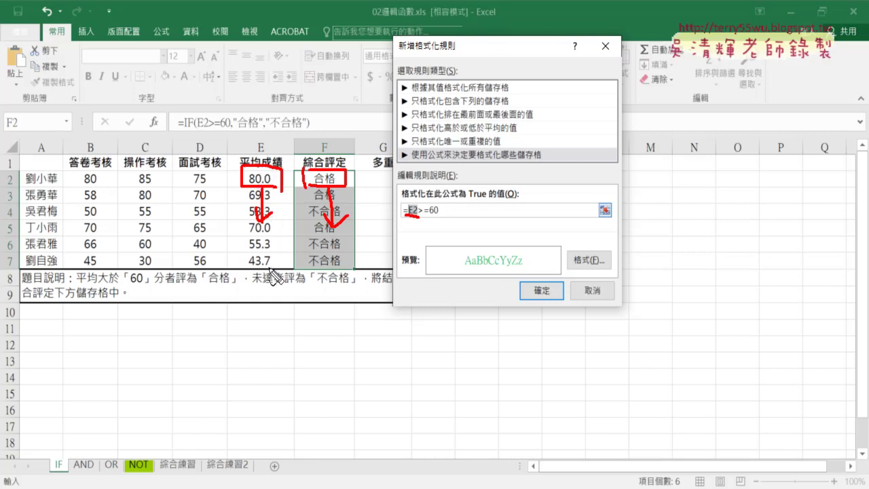
Annotate the 43.7 average, the E2 and >=60 parts, and the Format button, then clear the annotations.
left_click_drag(241, 249, 275, 250)
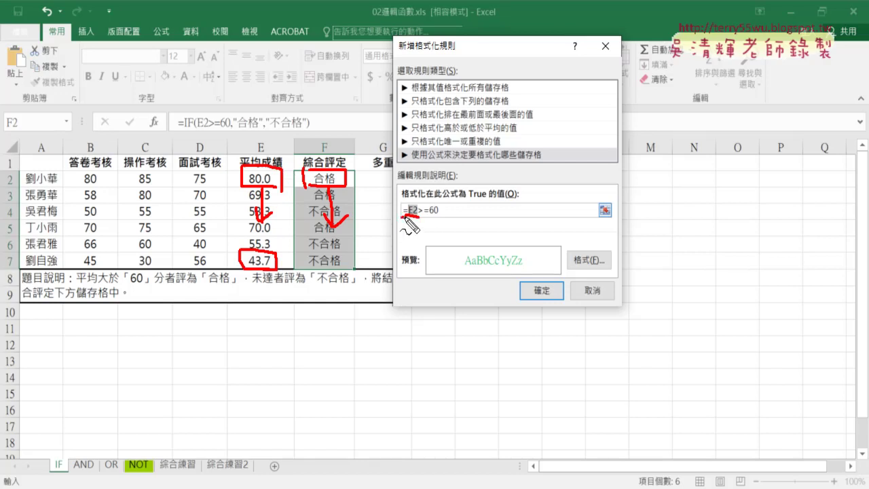
left_click_drag(403, 217, 418, 215)
left_click_drag(426, 217, 439, 218)
left_click_drag(333, 196, 331, 224)
left_click_drag(600, 272, 607, 265)
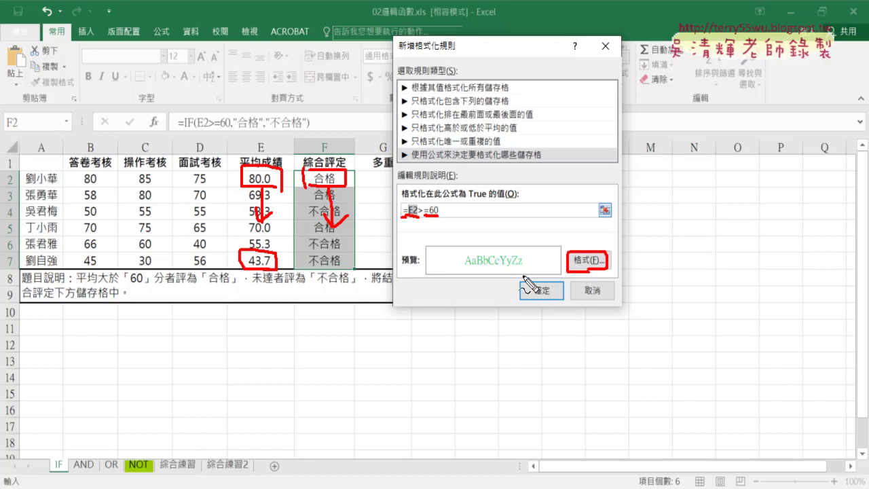
key("Escape")
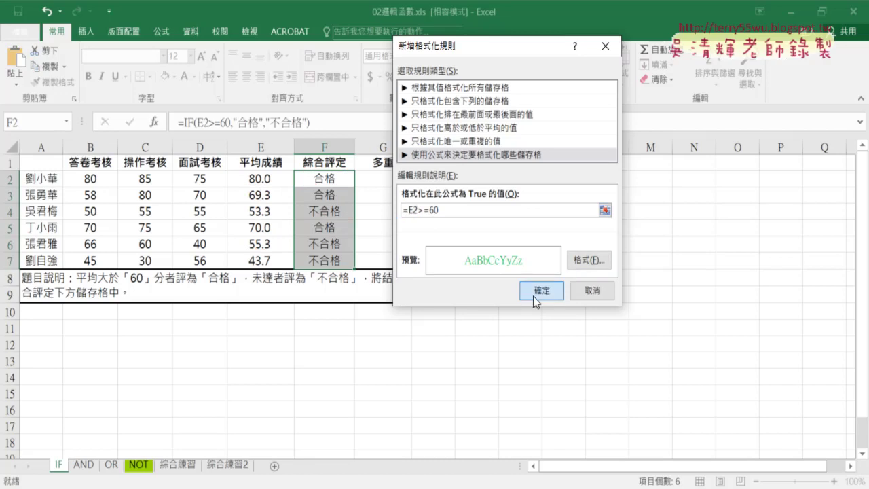
Apply the green =E2>=60 rule, then start a new formula rule with condition =E2<60.
left_click(533, 295)
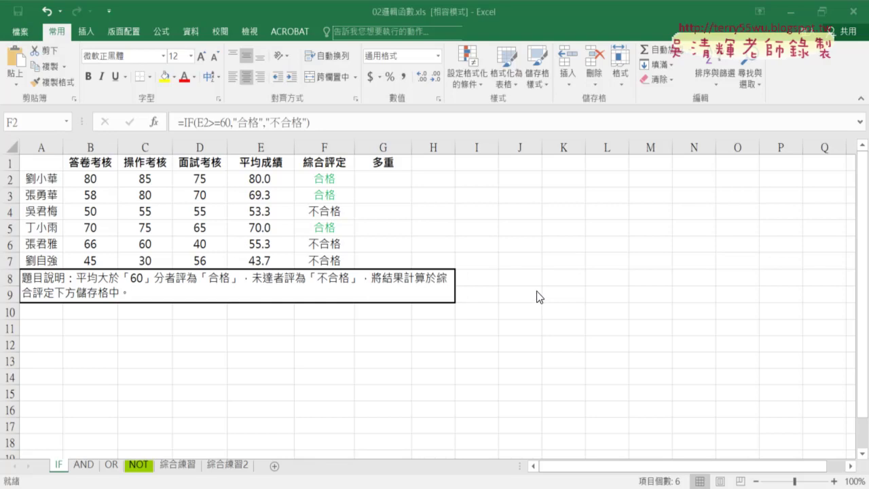
key("ctrl+shift+Down")
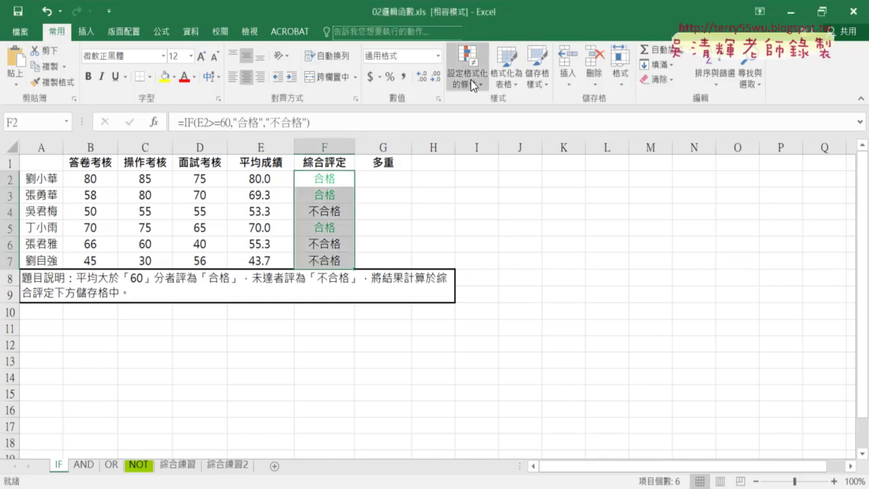
left_click(470, 79)
left_click(495, 252)
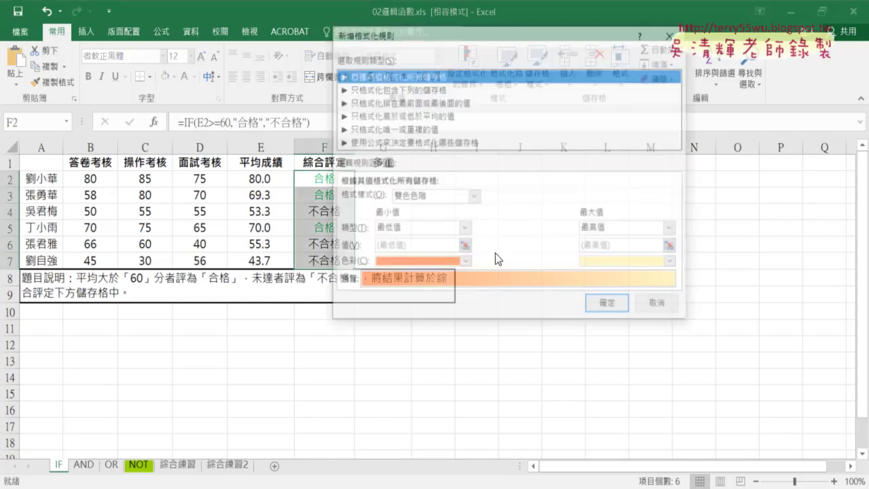
left_click(386, 142)
left_click(387, 197)
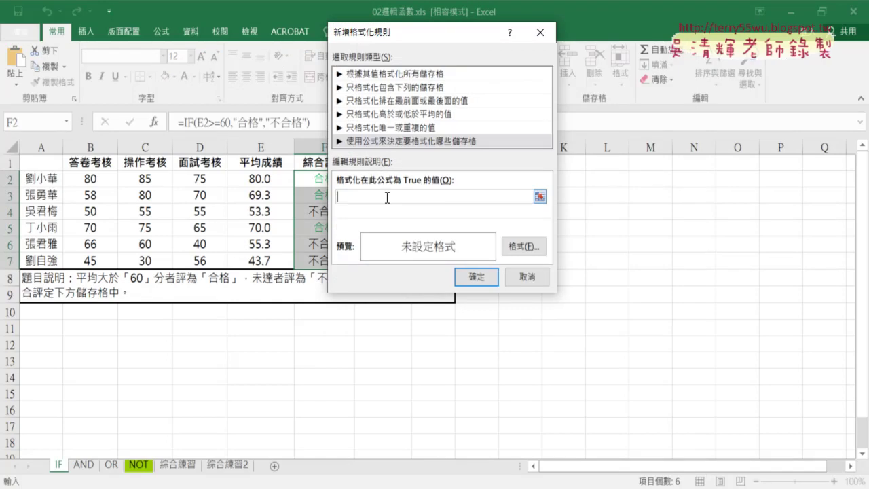
type("=")
Choose red as the font colour for the =E2<60 rule.
left_click(523, 246)
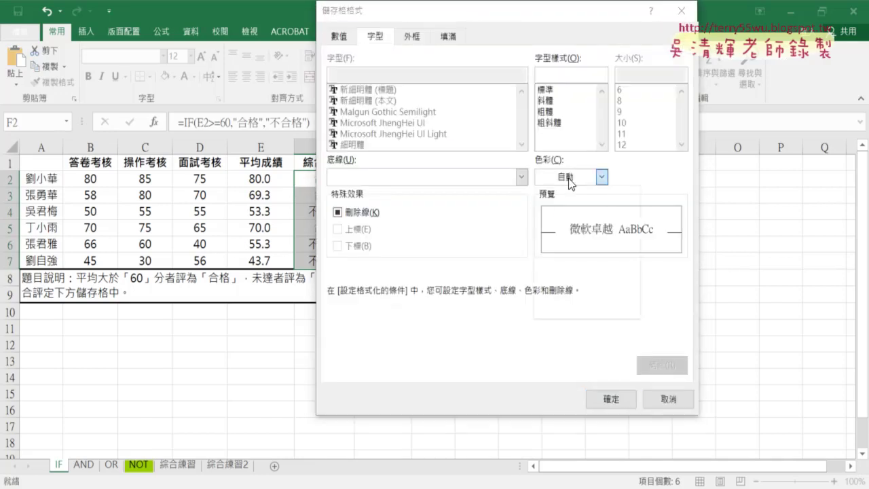
left_click(601, 177)
left_click(552, 286)
Confirm the red font and apply the =E2<60 rule so 不合格 results turn red.
left_click(610, 399)
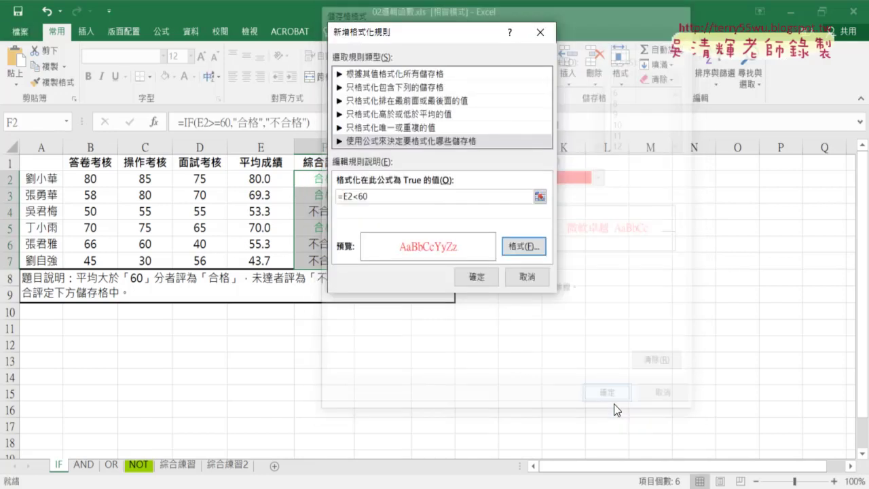
left_click_drag(444, 38, 576, 47)
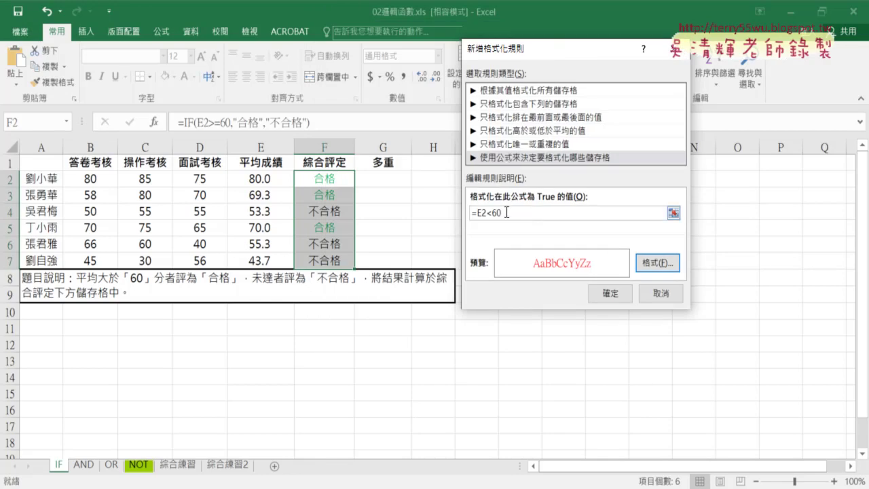
left_click_drag(475, 213, 505, 213)
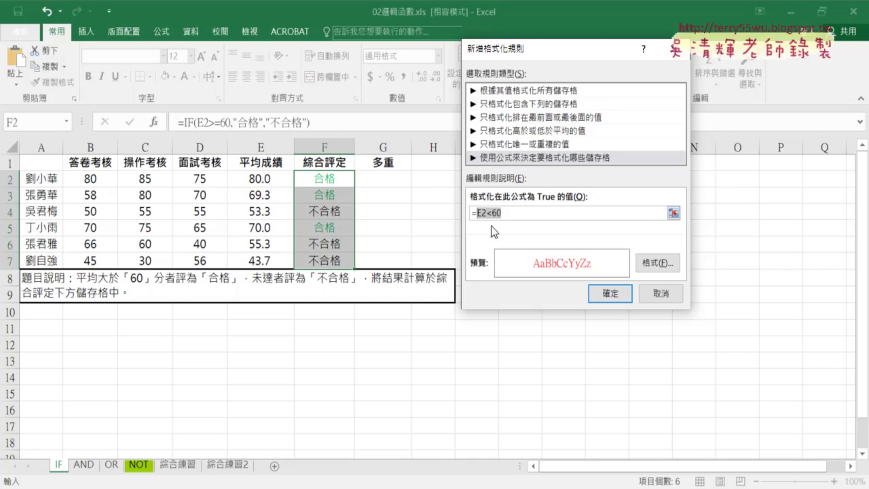
left_click(610, 295)
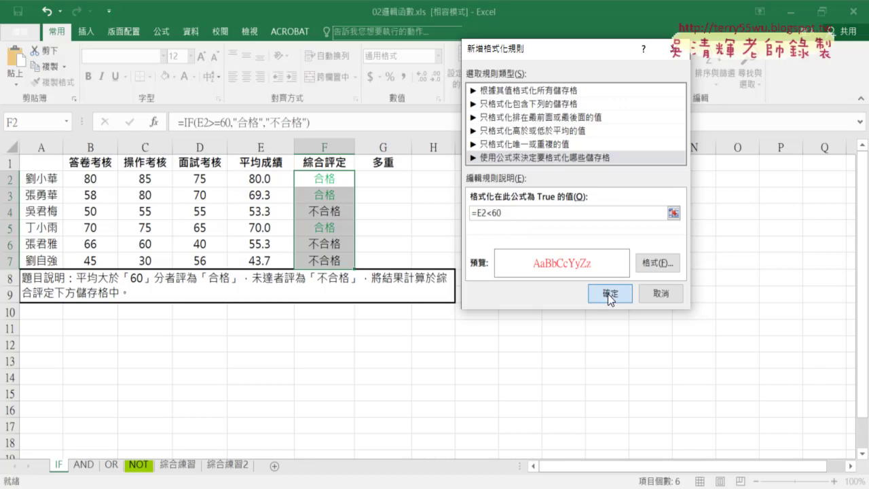
left_click(610, 295)
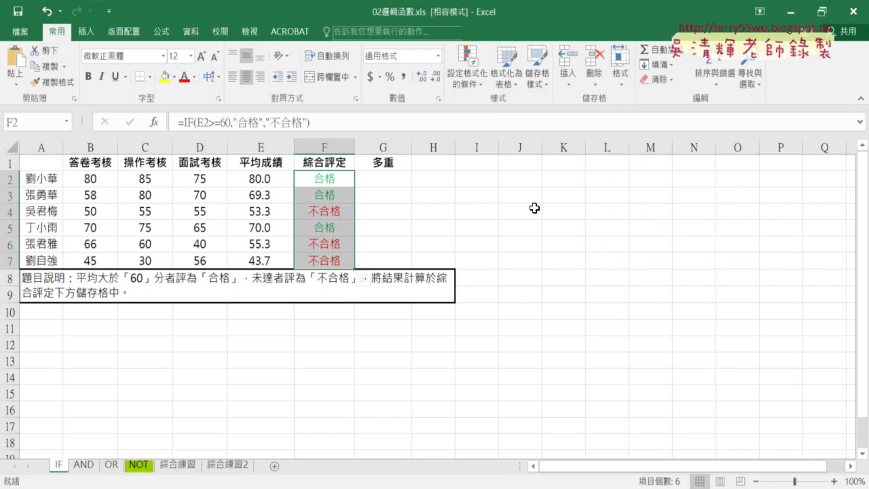
Start another new conditional formatting rule based on a formula.
left_click(475, 80)
left_click(496, 254)
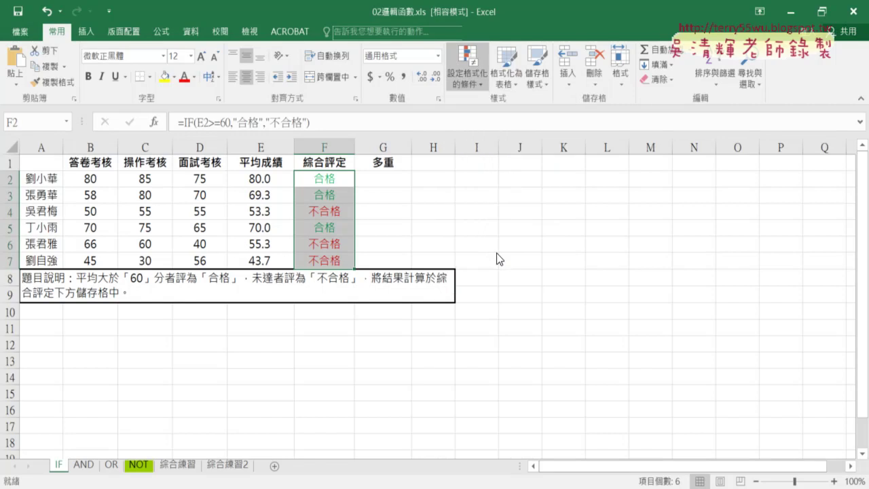
left_click(475, 143)
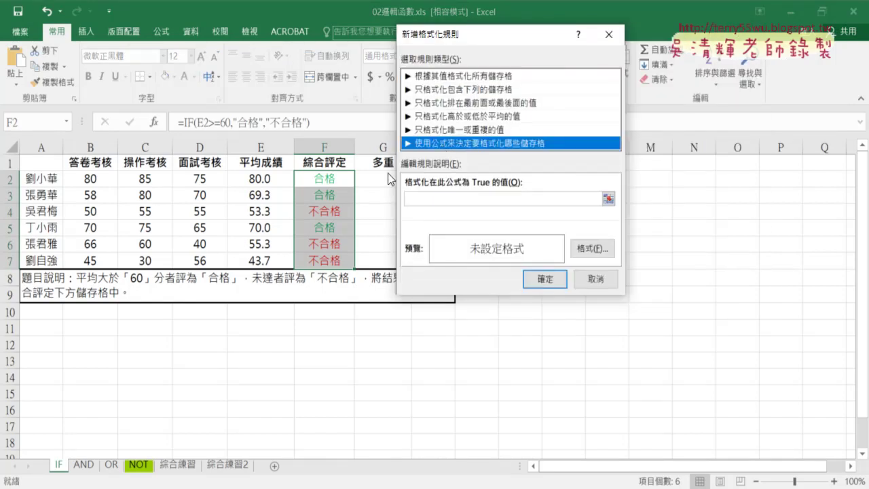
left_click(424, 197)
type("=")
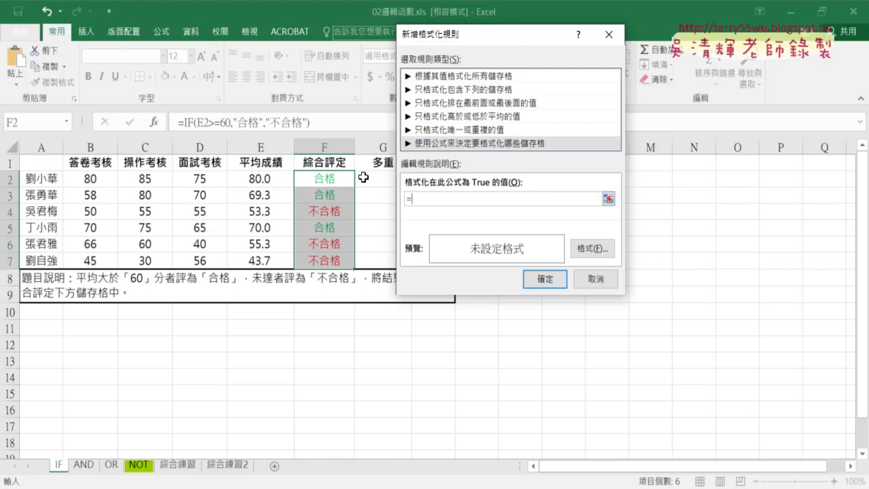
type("E2")
type(">=")
type("60")
left_click_drag(421, 198, 432, 198)
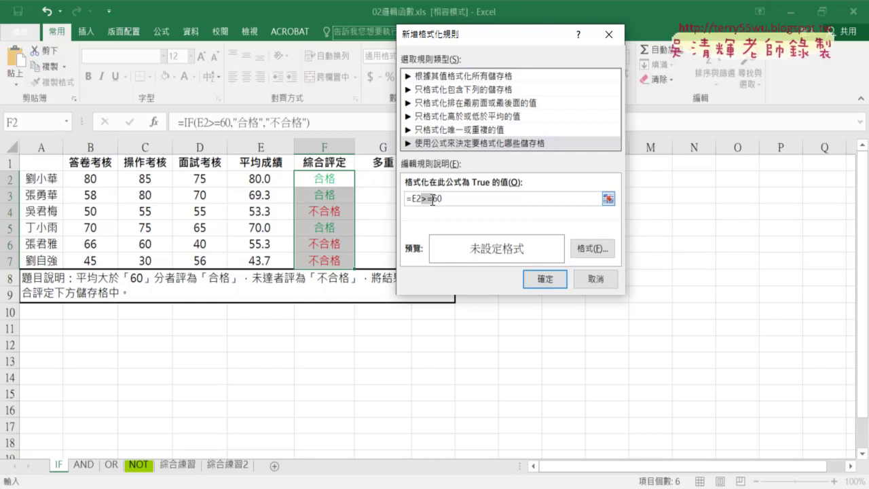
type("<")
left_click(590, 278)
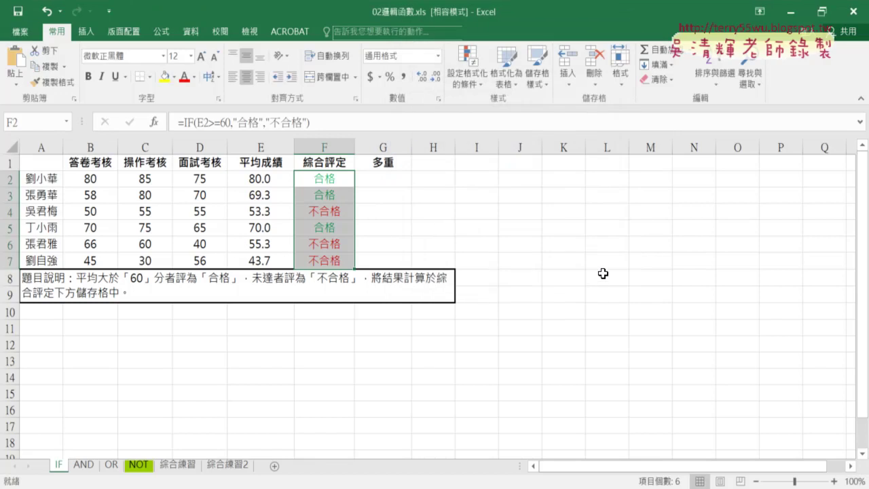
left_click(468, 80)
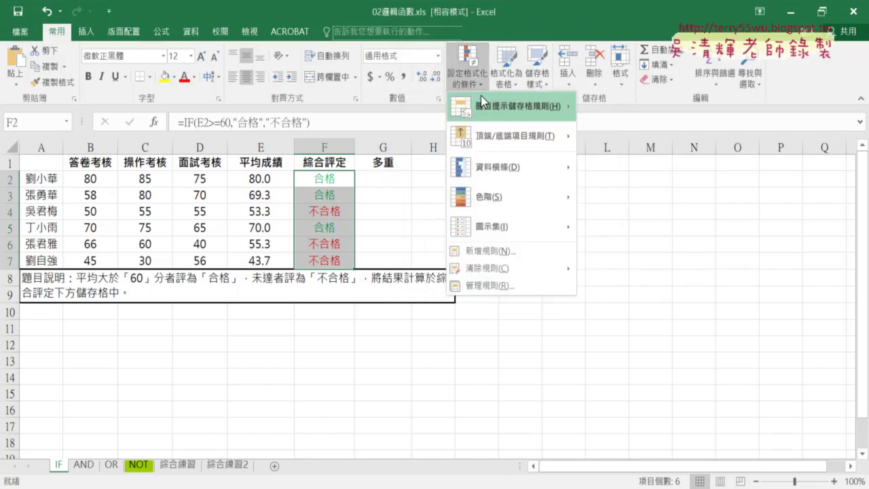
mouse_move(478, 98)
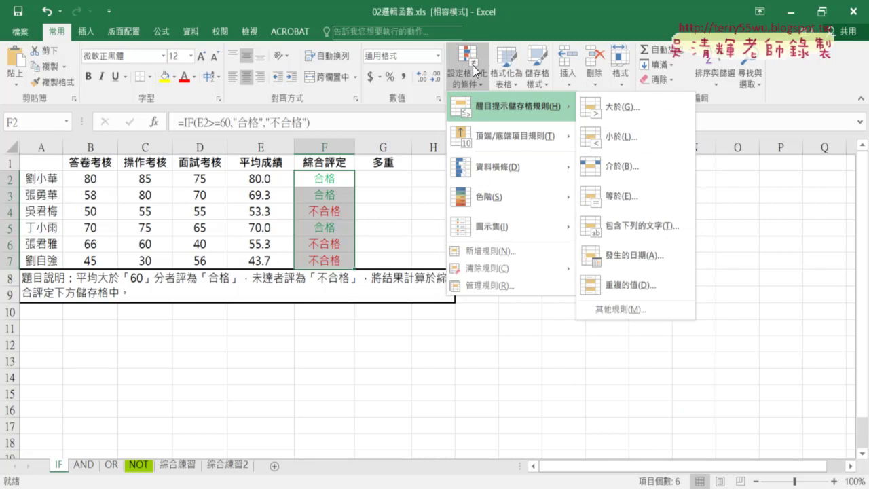
left_click(474, 28)
left_click(396, 179)
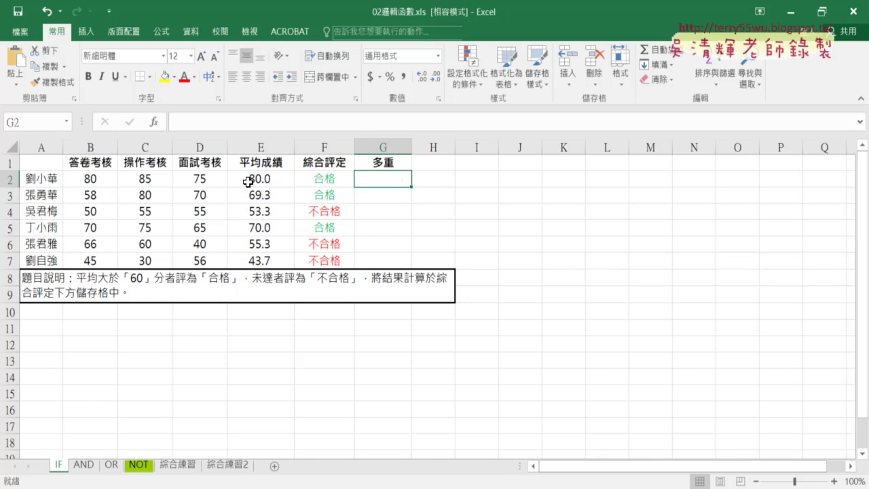
left_click_drag(324, 179, 327, 257)
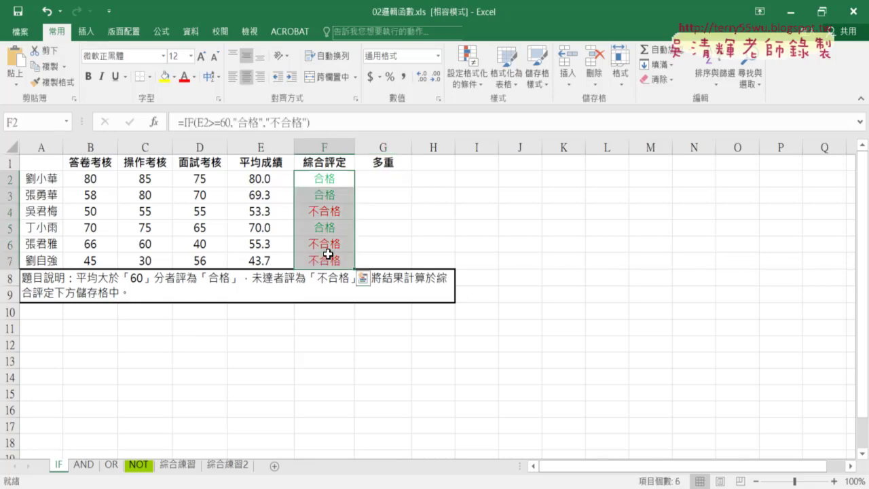
left_click(385, 178)
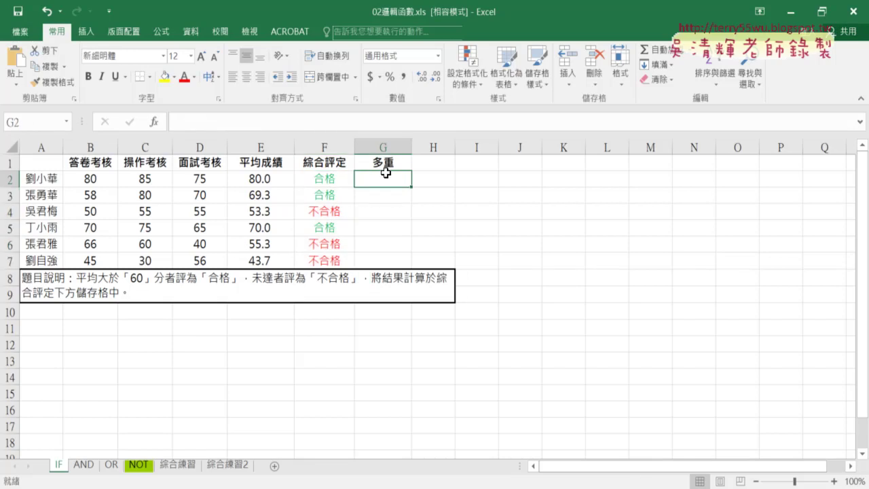
Insert an IF function in G2 with test E2>=80 and true result "A".
left_click(154, 122)
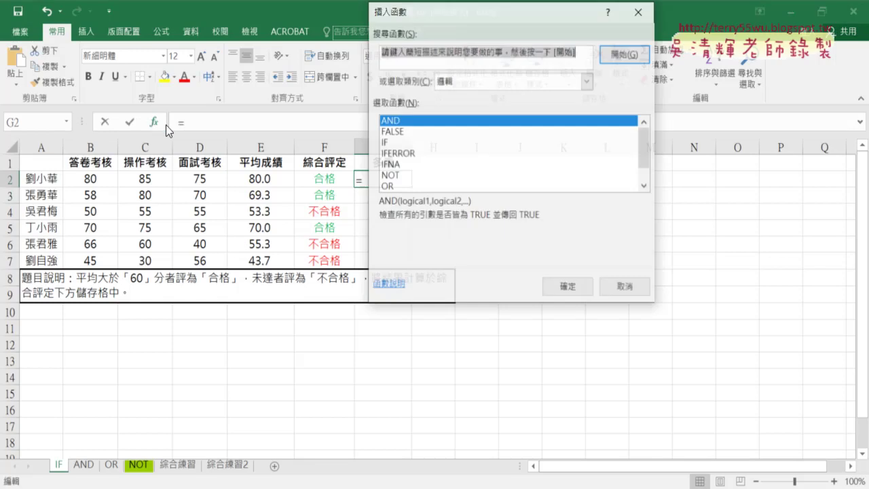
left_click(402, 142)
left_click(568, 287)
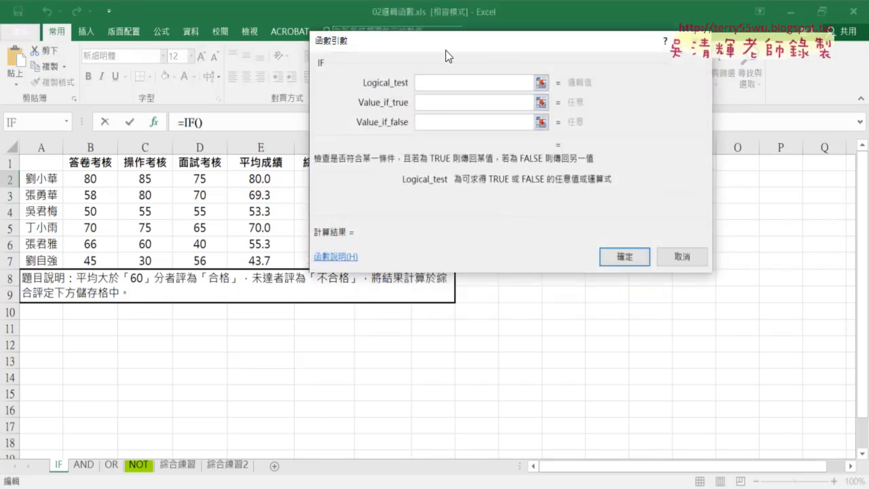
left_click(266, 176)
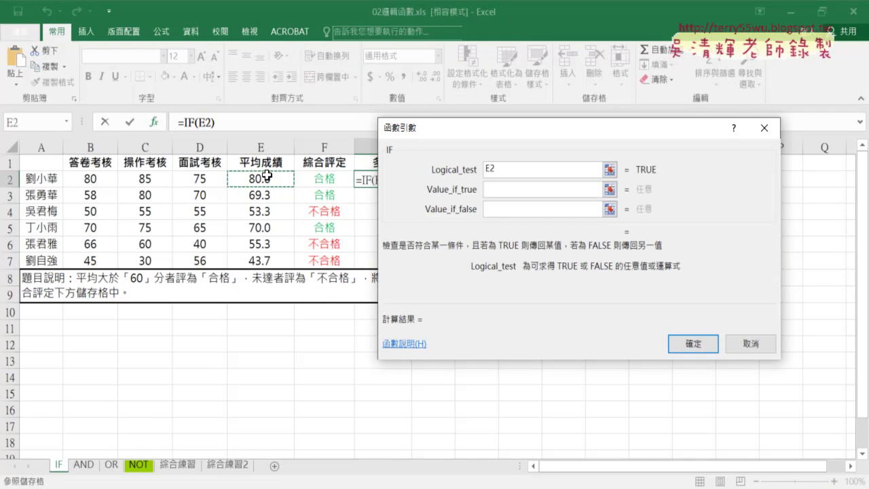
type(">=")
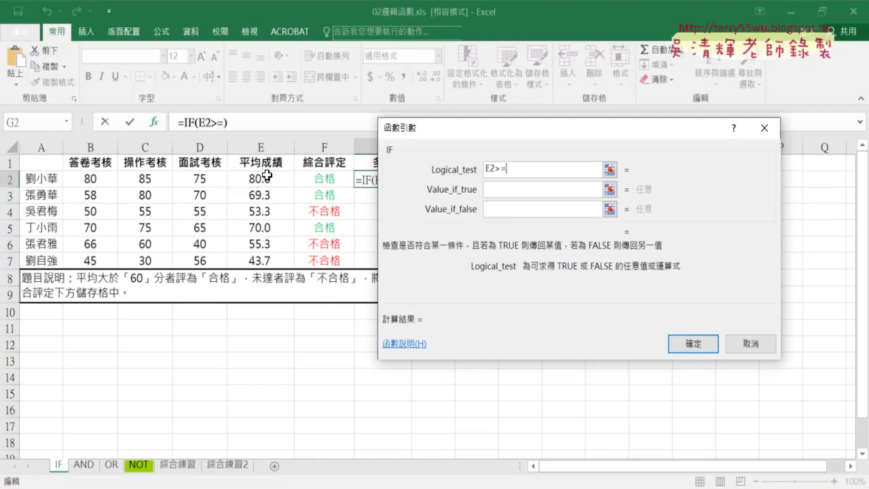
type("80")
key("Tab")
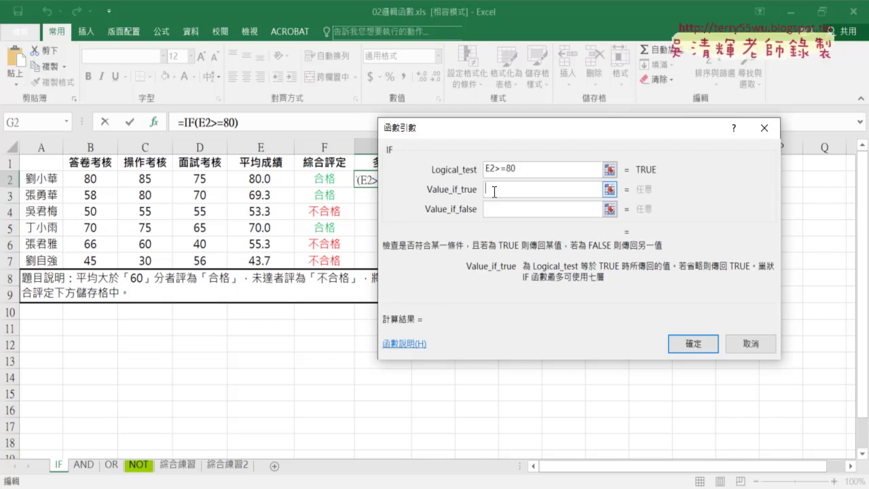
type("A")
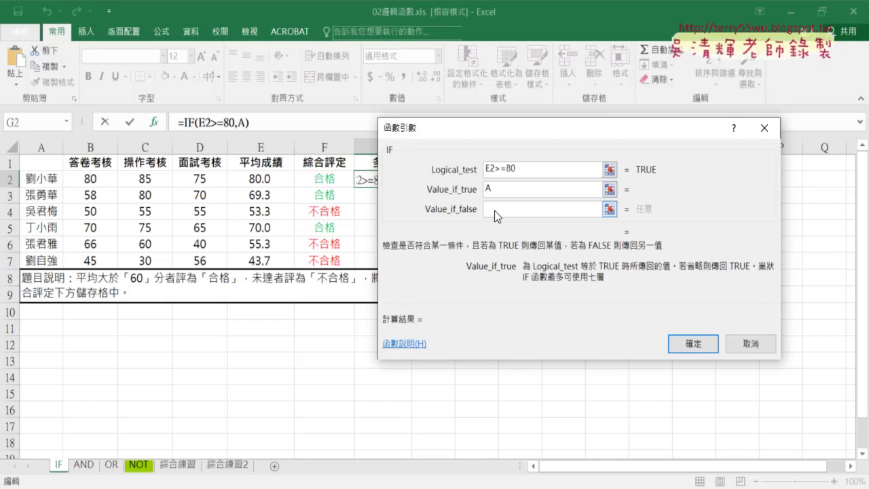
left_click(494, 211)
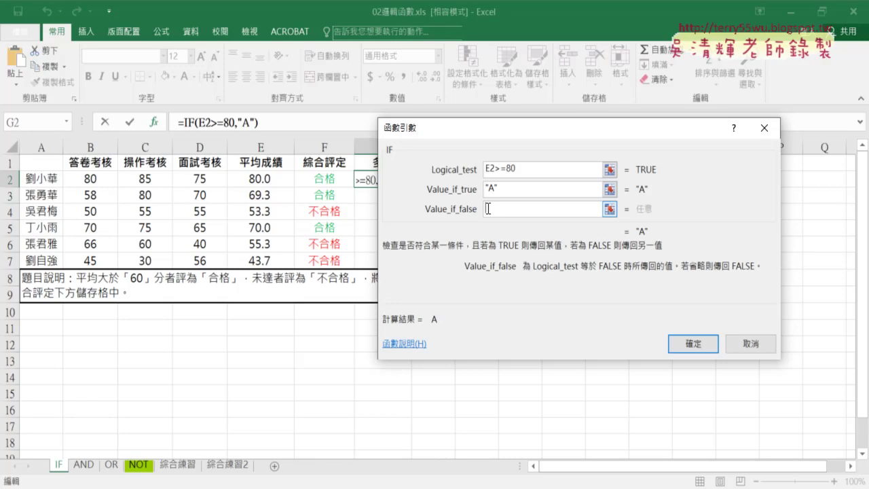
Insert a nested IF as the false argument, making =IF(E2>=80,"A",IF()).
left_click(499, 189)
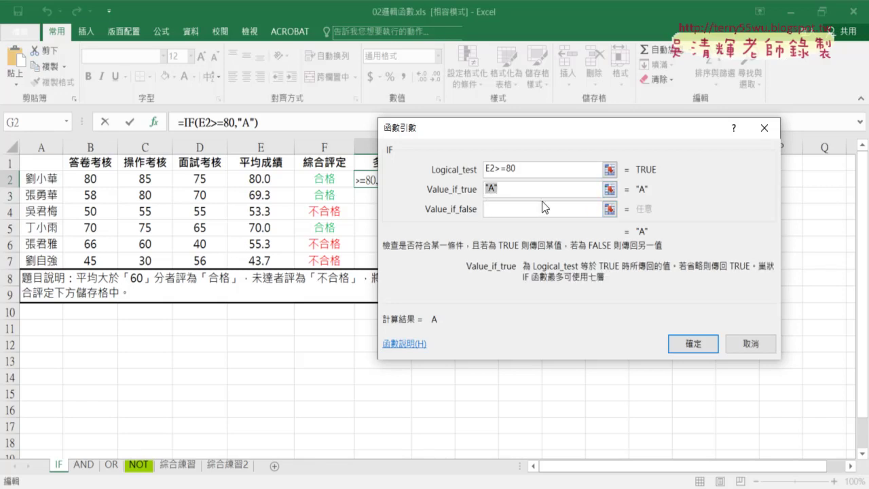
left_click(514, 211)
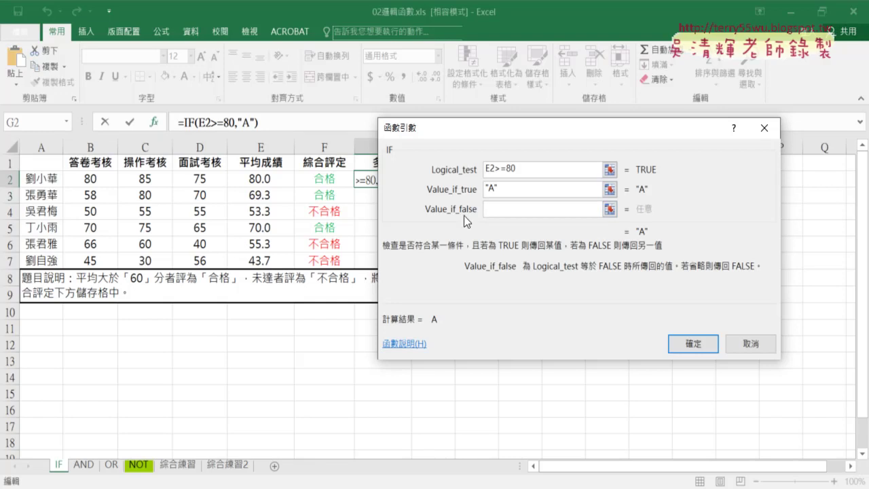
left_click(68, 123)
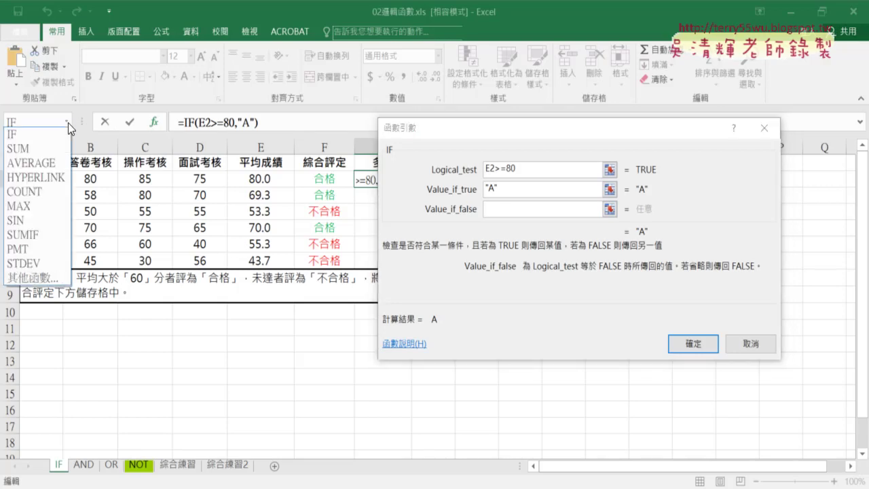
mouse_move(161, 133)
left_mouse_down()
mouse_move(140, 129)
mouse_move(155, 103)
left_mouse_up()
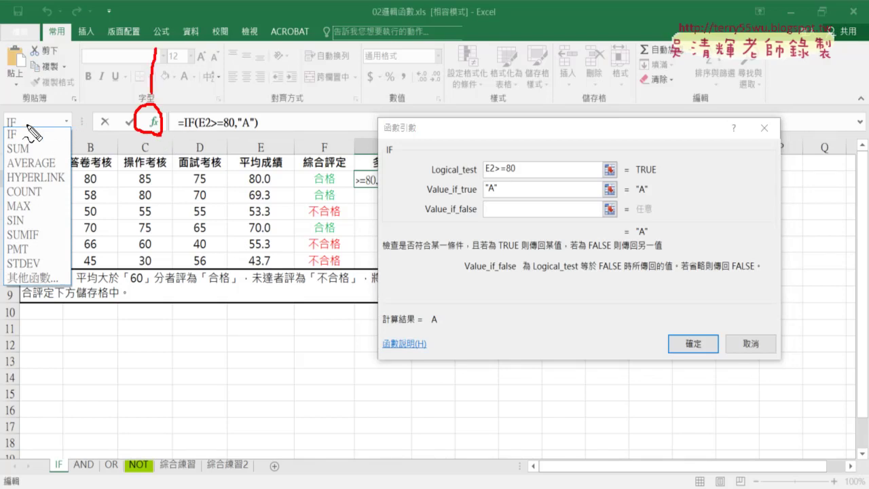
mouse_move(14, 73)
left_mouse_down()
mouse_move(20, 95)
mouse_move(31, 93)
mouse_move(20, 126)
mouse_move(483, 211)
left_mouse_up()
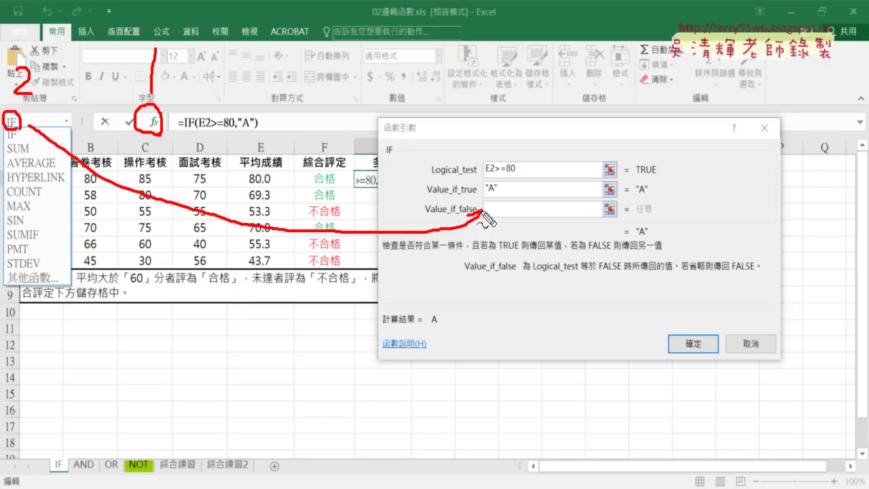
left_click(487, 210)
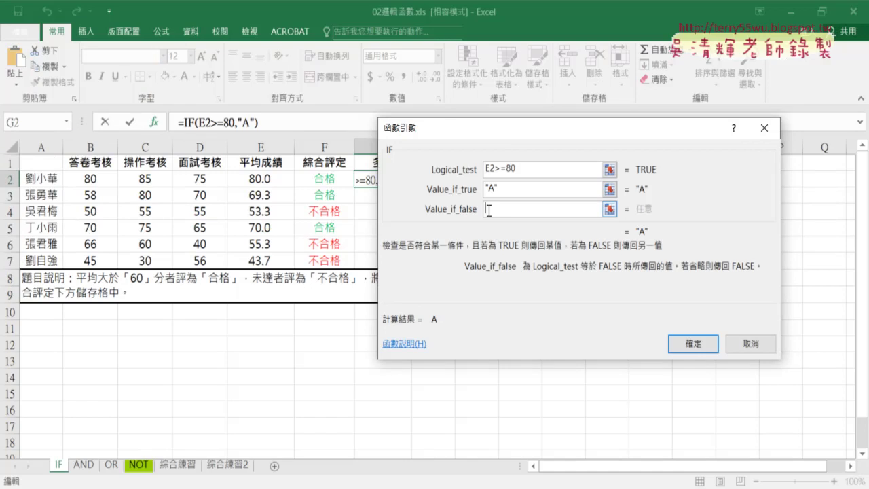
left_click(65, 121)
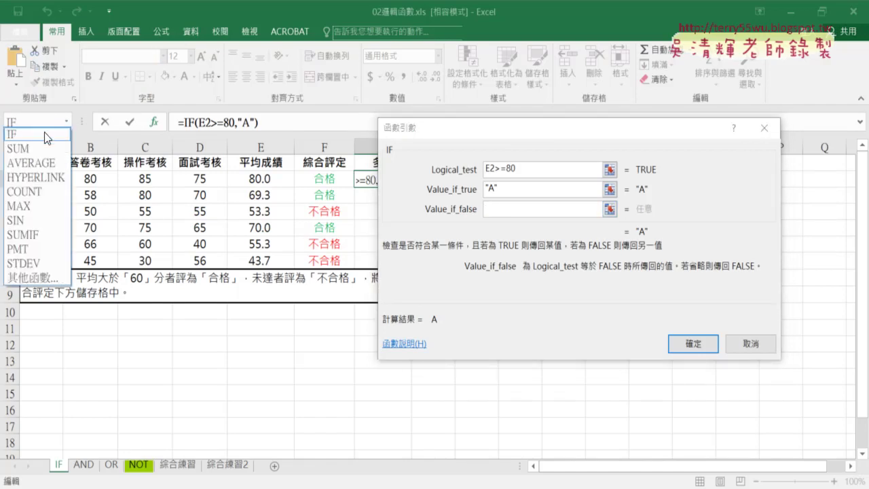
left_click(44, 134)
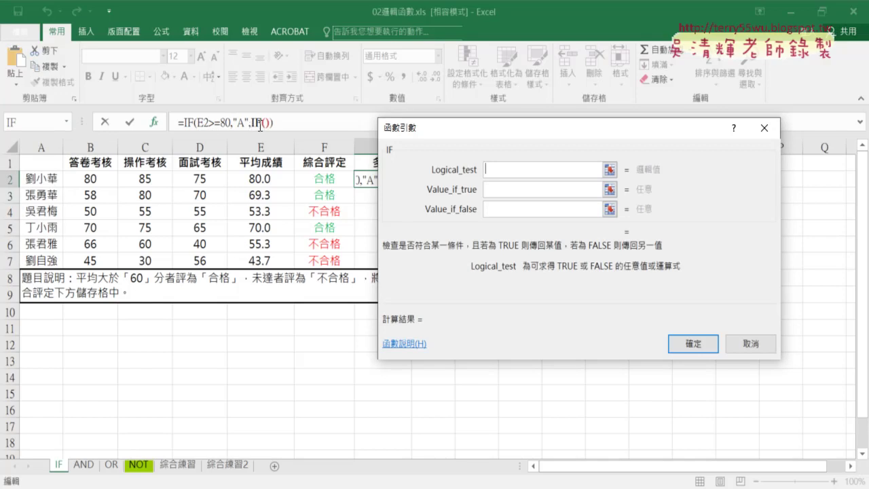
Give the nested IF the test E2>=70 with true result "B".
left_click(264, 181)
type(">")
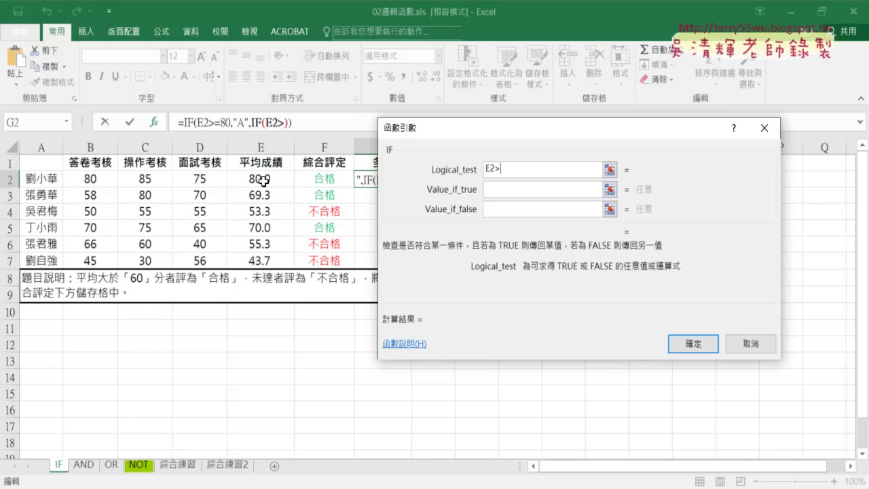
type("=70")
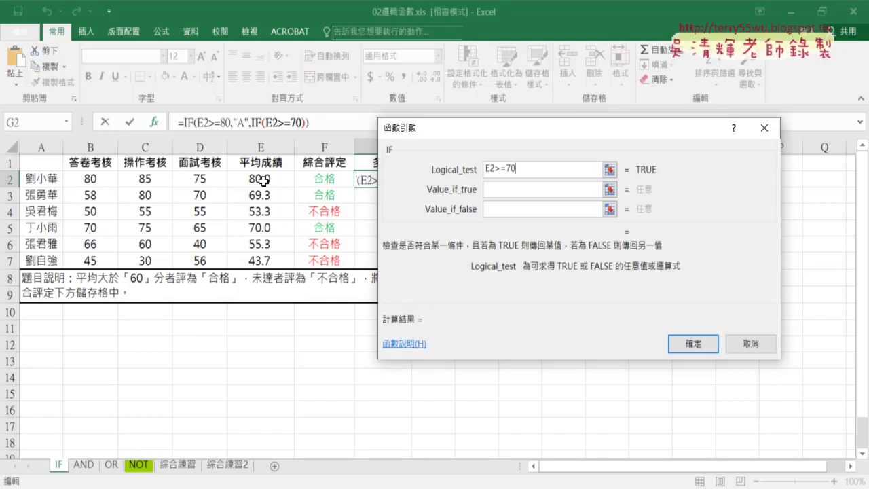
left_click(512, 191)
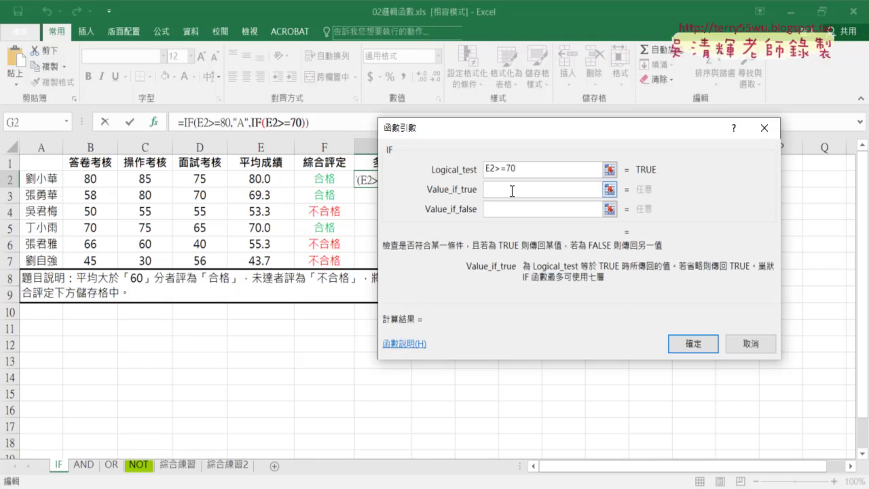
type("B")
left_click(502, 208)
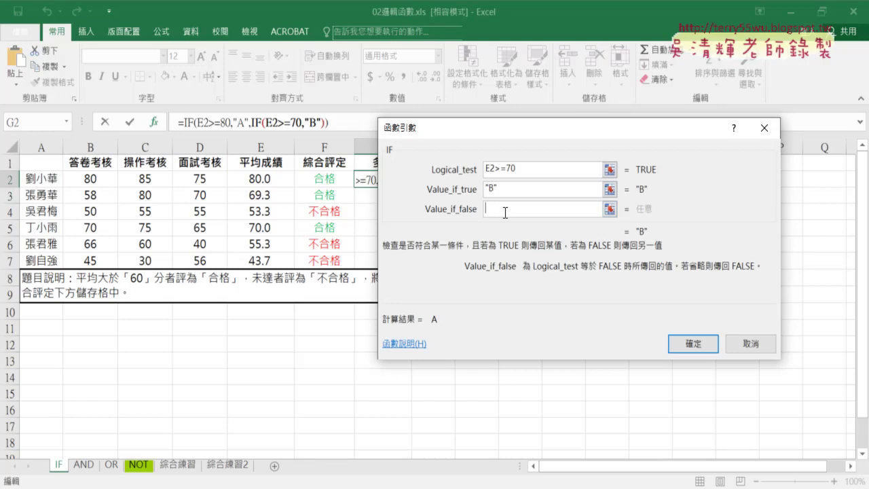
left_click(65, 121)
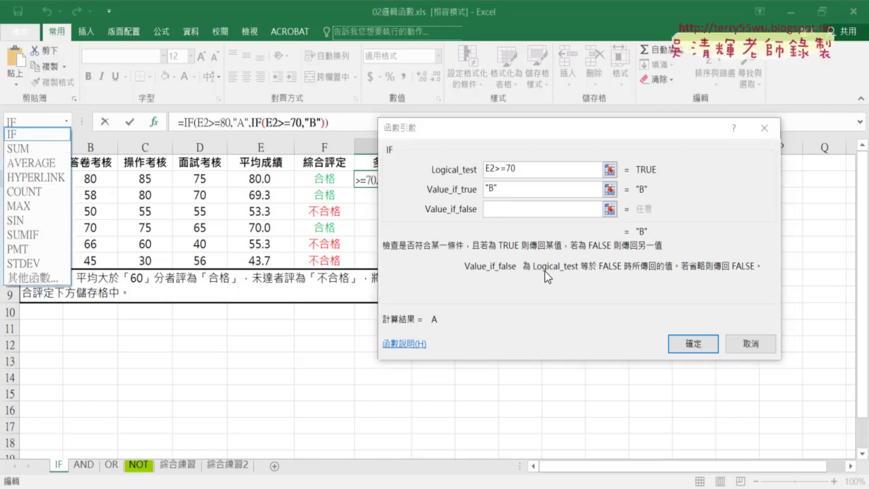
Nest a third IF returning "C" when E2>=60, otherwise "D", completing the grade formula.
left_click(20, 131)
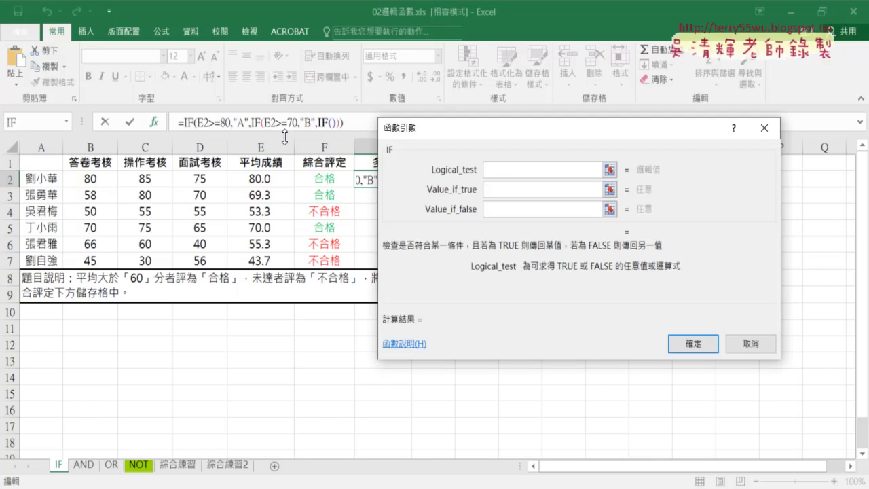
left_click(272, 180)
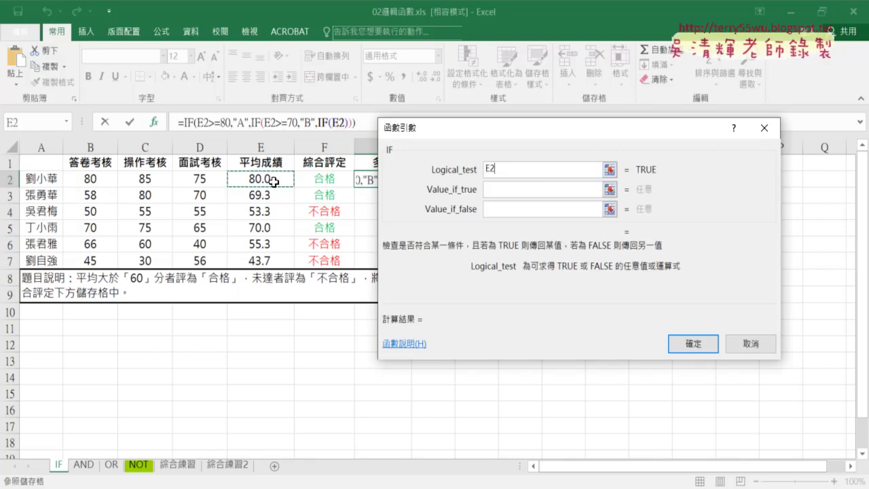
type(">=6")
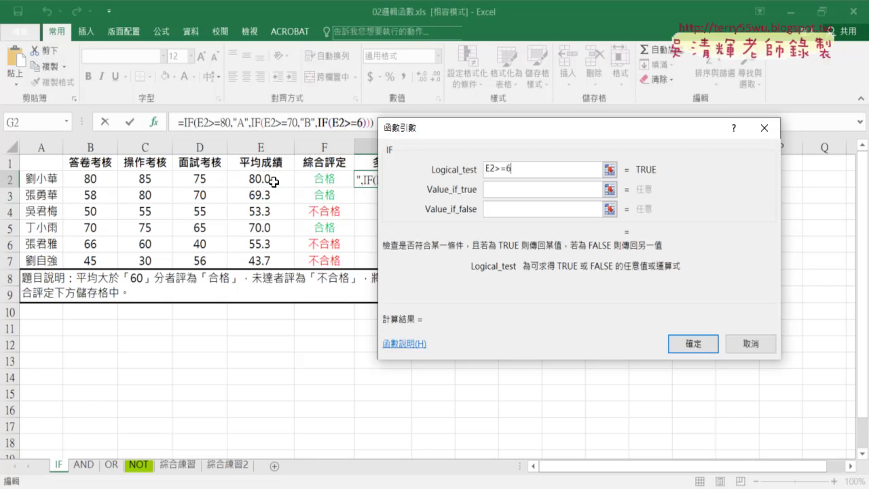
type("0")
left_click(495, 190)
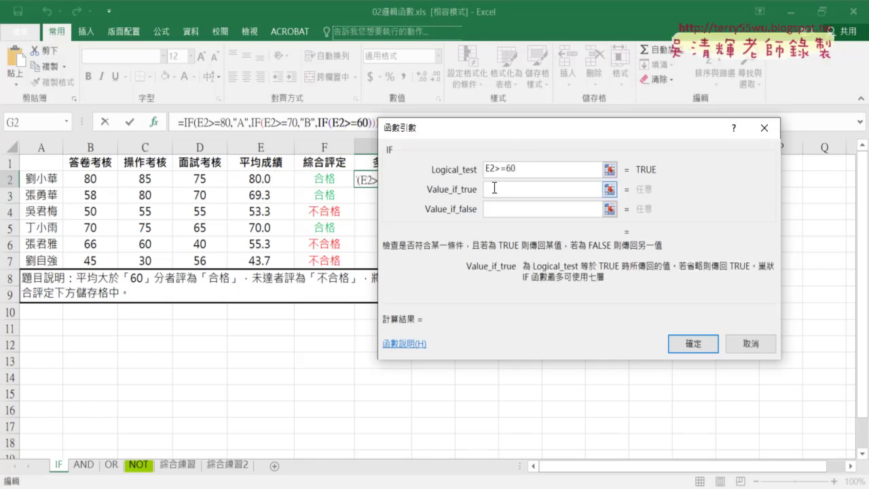
type("\"C\"")
left_click(516, 209)
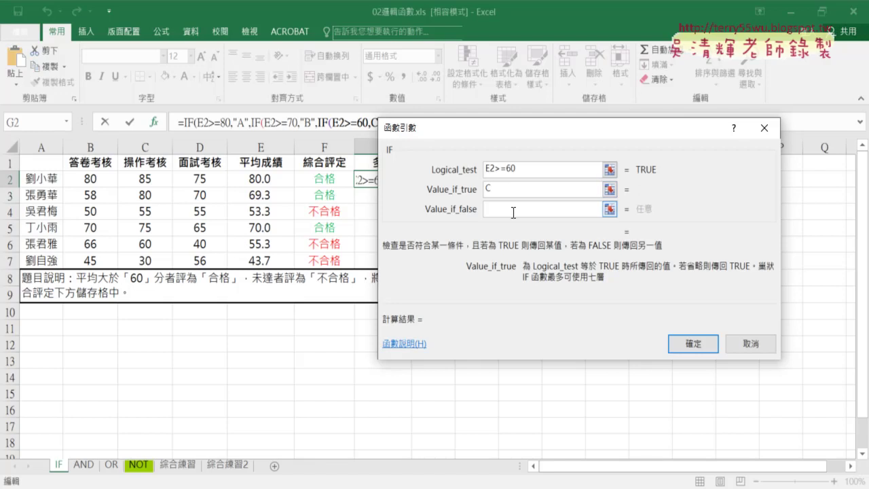
type("D")
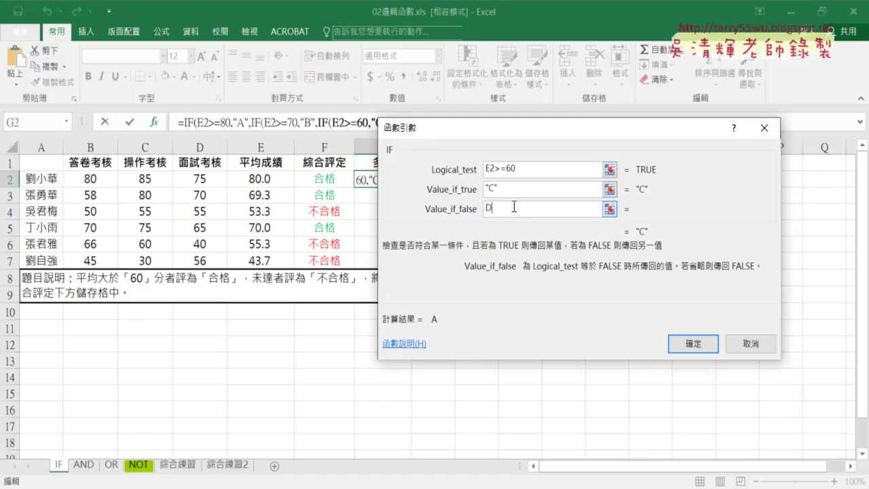
left_click(518, 188)
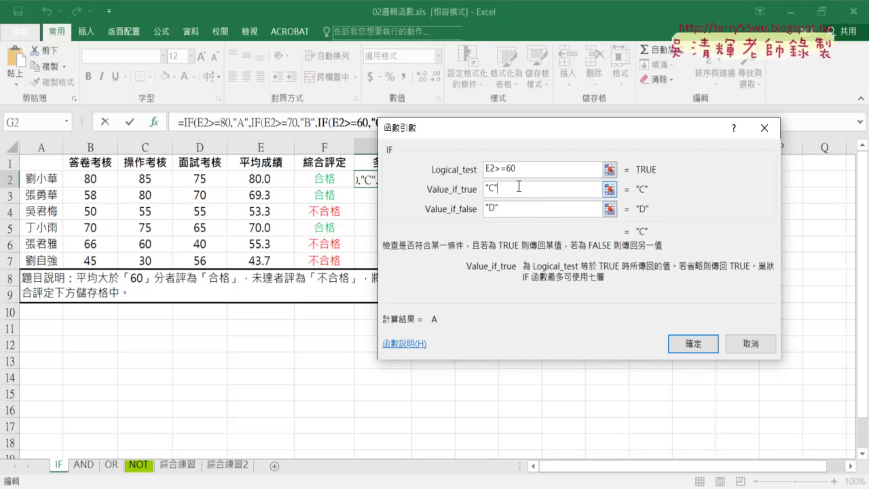
mouse_move(502, 129)
left_mouse_down()
mouse_move(462, 164)
mouse_move(389, 149)
left_mouse_up()
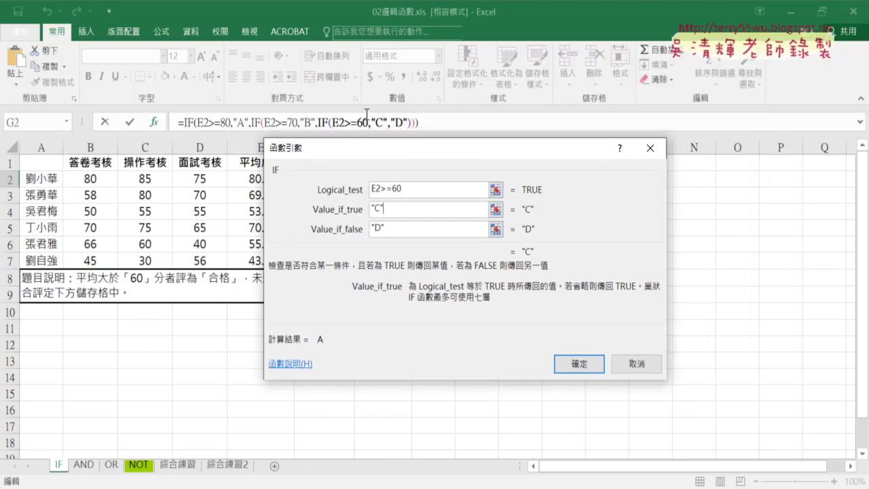
Confirm the nested IF formula and fill it down G2:G7 to get A, C, D, B, D, D, with annotations added then cleared.
left_click(577, 361)
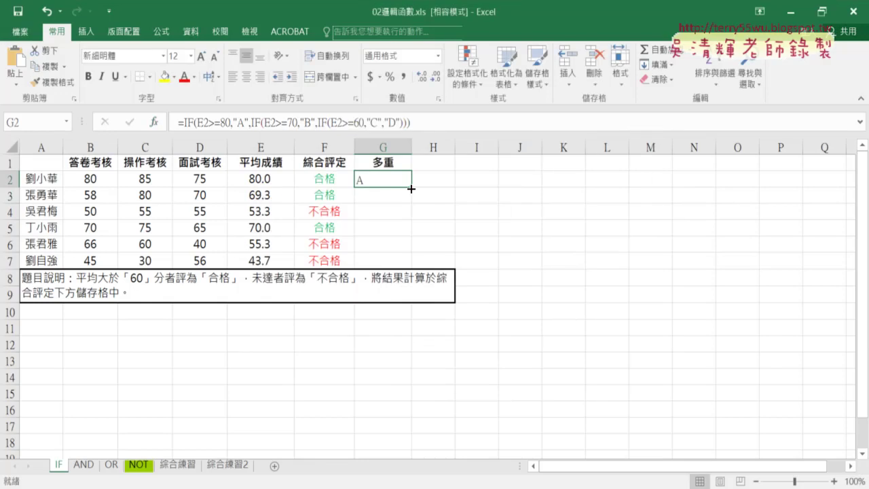
left_click_drag(411, 186, 416, 263)
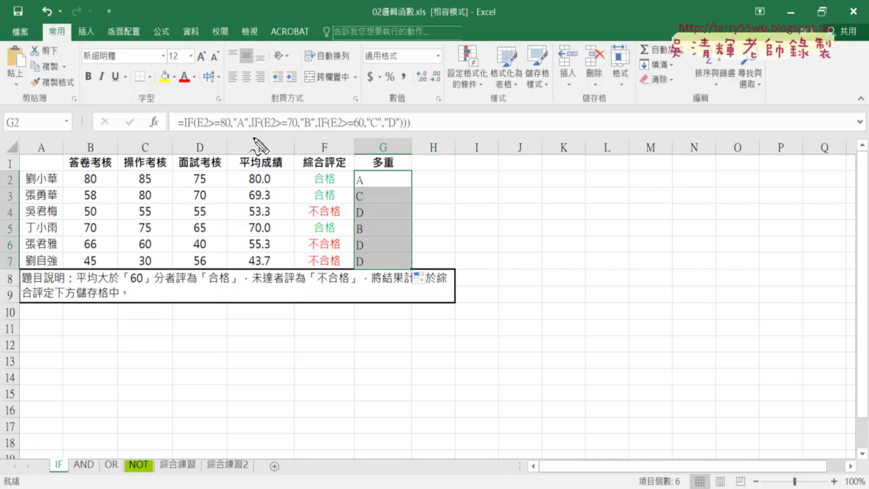
mouse_move(179, 128)
left_mouse_down()
mouse_move(193, 128)
mouse_move(169, 135)
left_mouse_up()
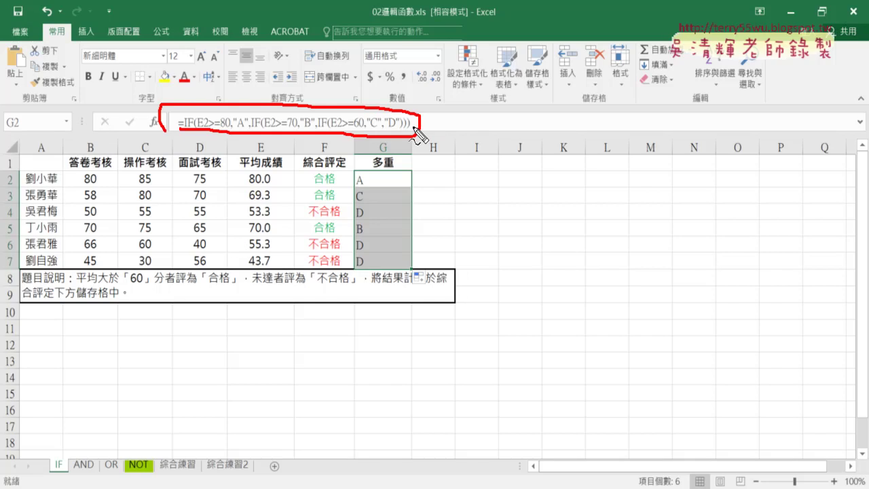
mouse_move(360, 272)
left_mouse_down()
mouse_move(358, 256)
mouse_move(355, 282)
left_mouse_up()
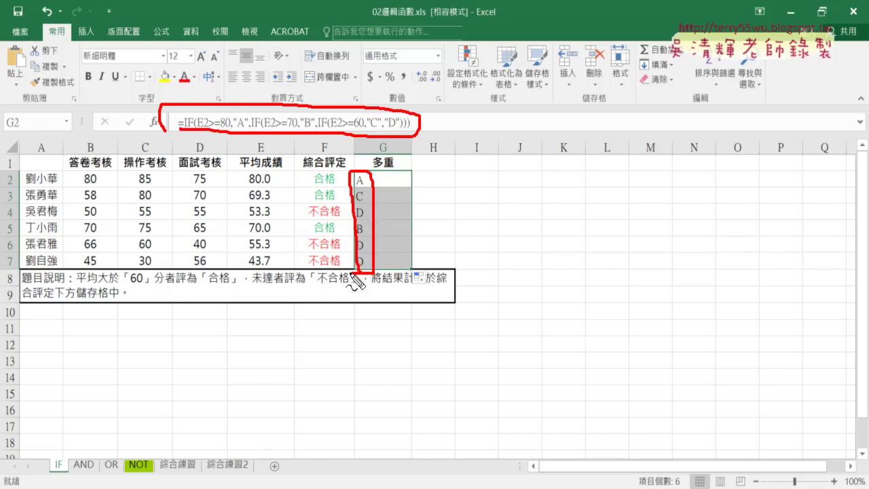
key("Escape")
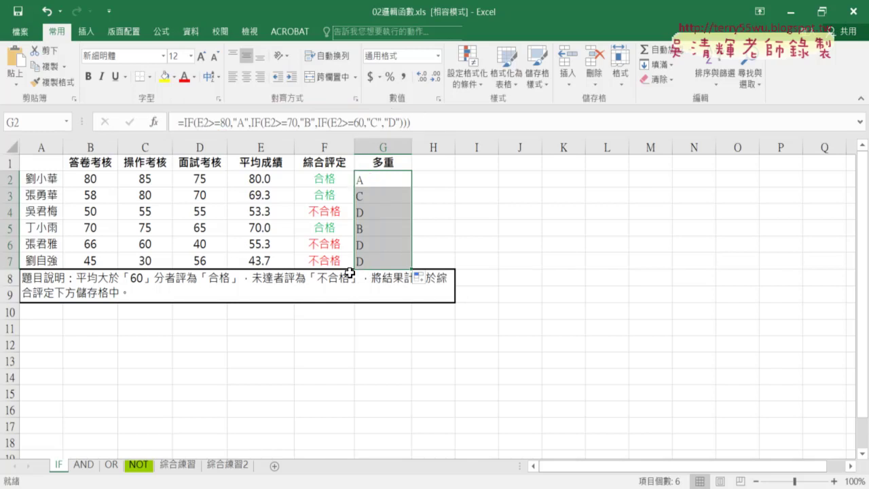
Open the Conditional Formatting menu for the selected grades in G2:G7.
left_click(466, 77)
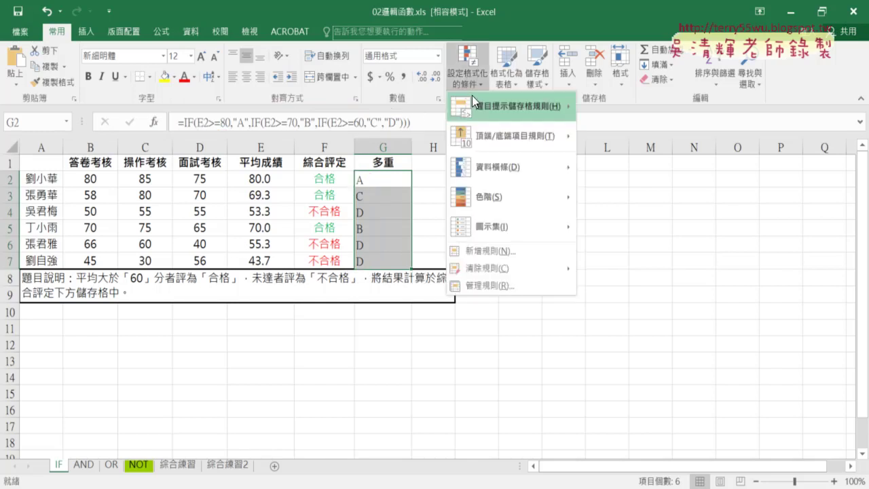